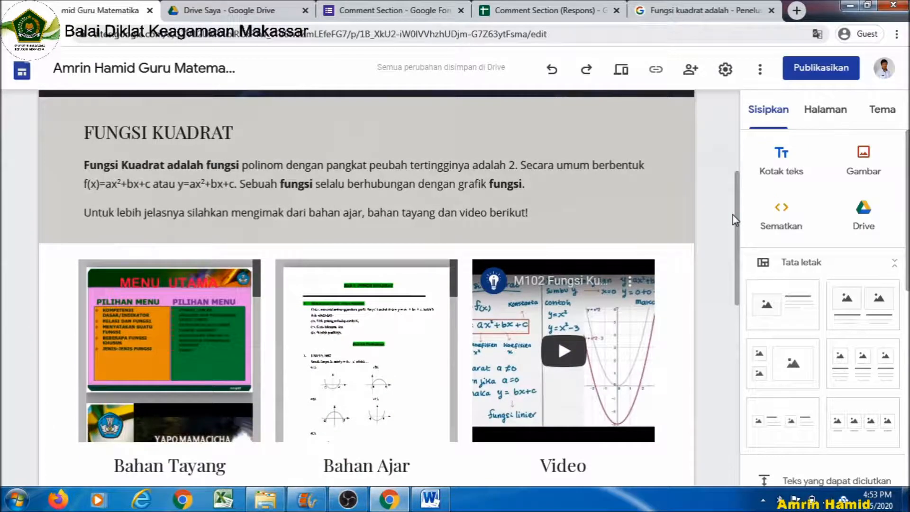
Delete the site page section holding the embedded Comment Section form and its response sheet, below the teaching materials.
{"action": "left_click_drag", "start_coordinate": [738, 221], "coordinate": [728, 340]}
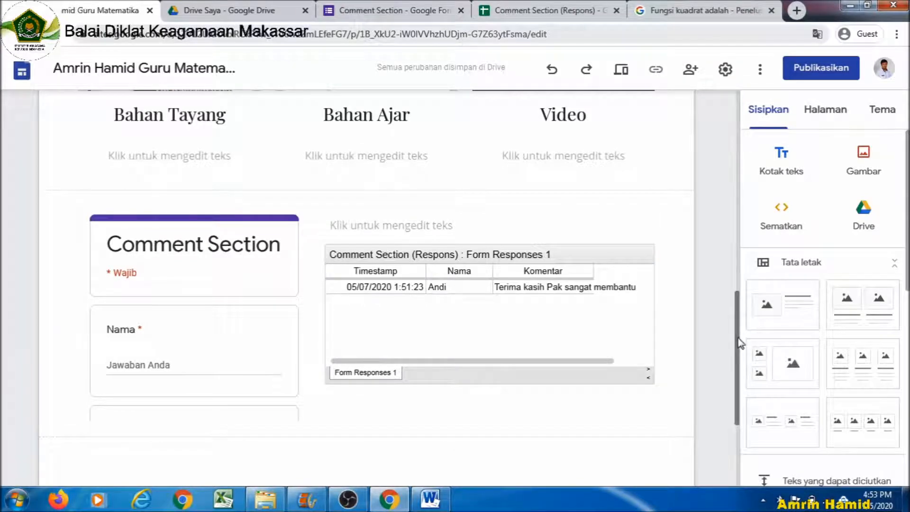
{"action": "left_click_drag", "start_coordinate": [738, 343], "coordinate": [709, 319]}
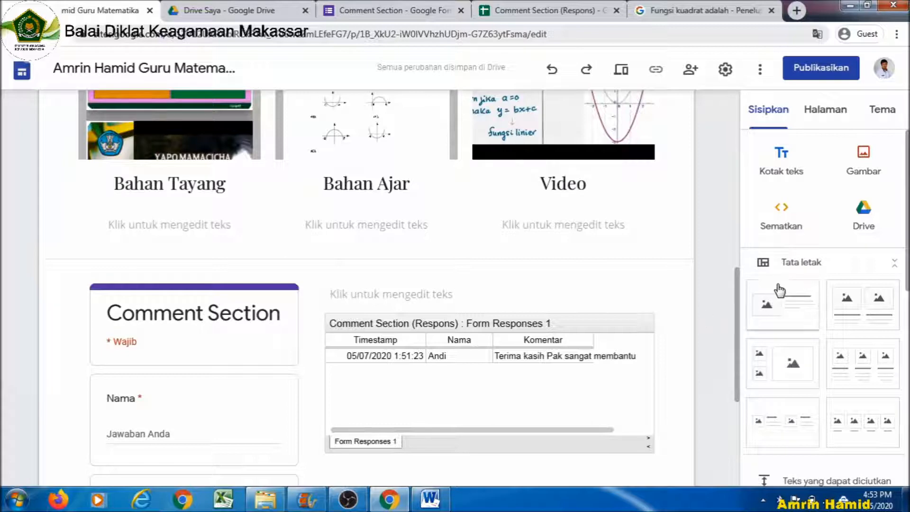
{"action": "left_click_drag", "start_coordinate": [737, 298], "coordinate": [730, 257]}
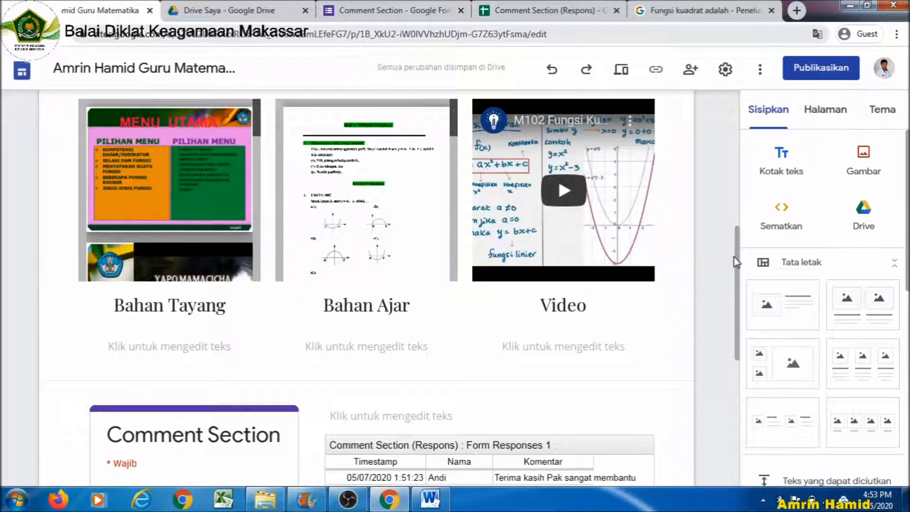
{"action": "left_click_drag", "start_coordinate": [735, 262], "coordinate": [730, 314]}
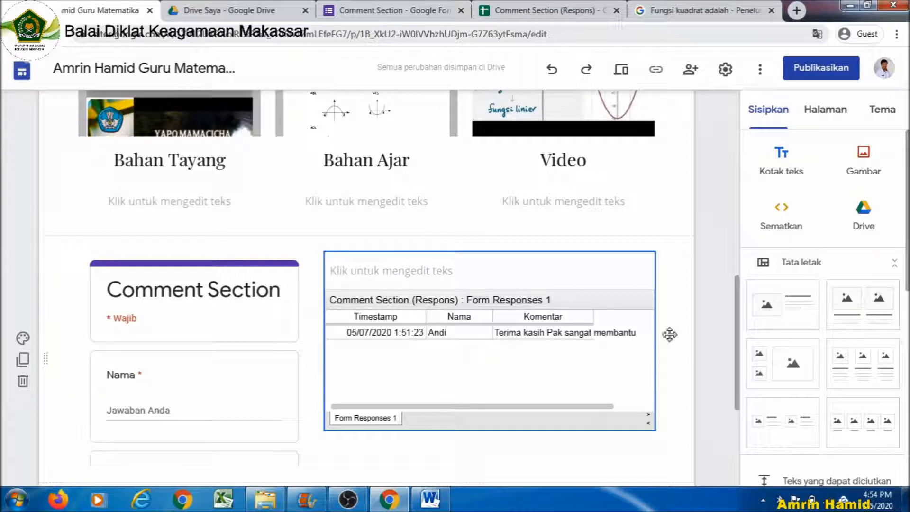
{"action": "left_click_drag", "start_coordinate": [735, 329], "coordinate": [706, 341]}
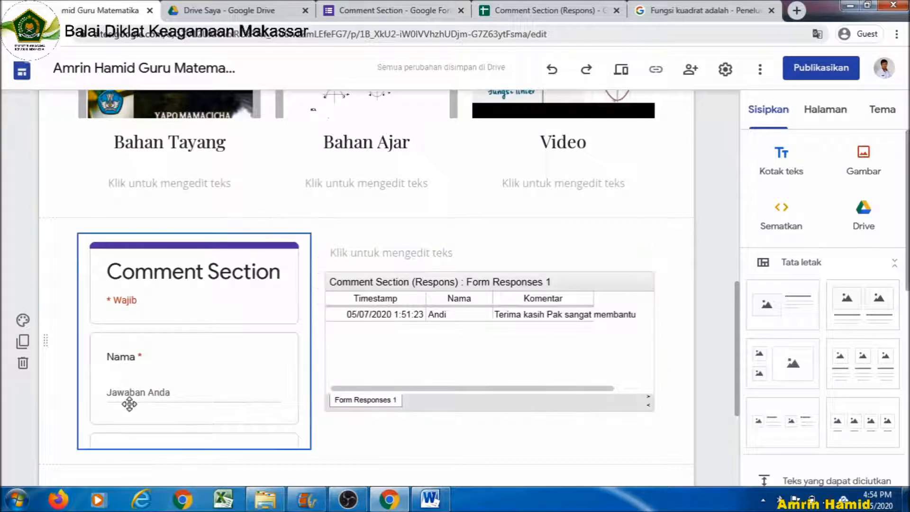
{"action": "left_click", "coordinate": [23, 363]}
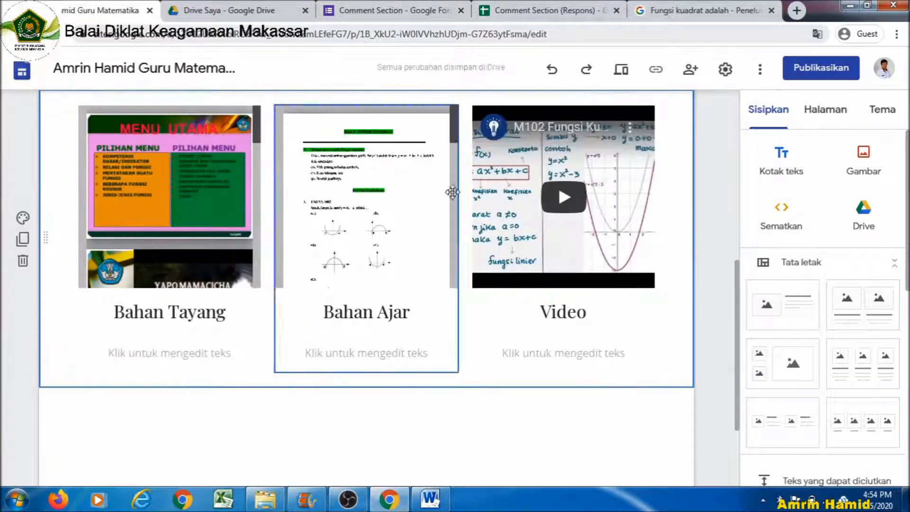
Close the Comment Section response spreadsheet and the old Comment Section form.
{"action": "left_click", "coordinate": [506, 9]}
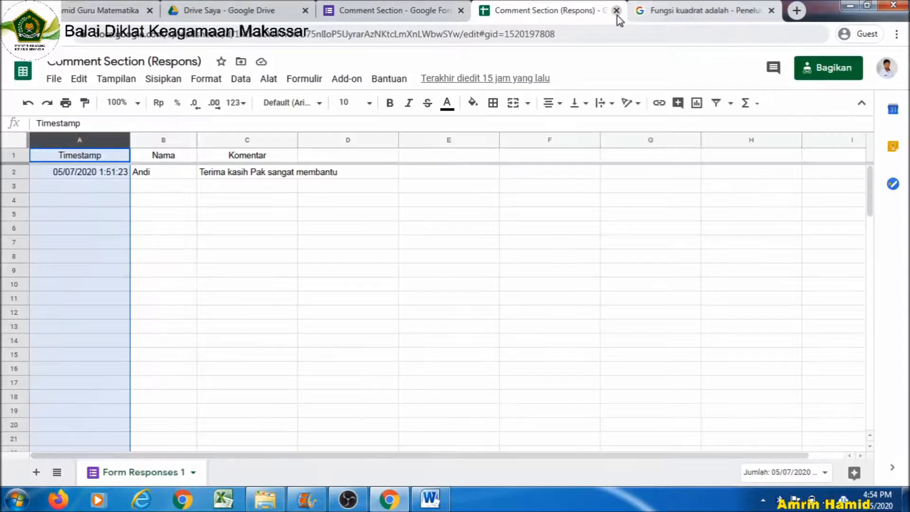
{"action": "left_click", "coordinate": [616, 11]}
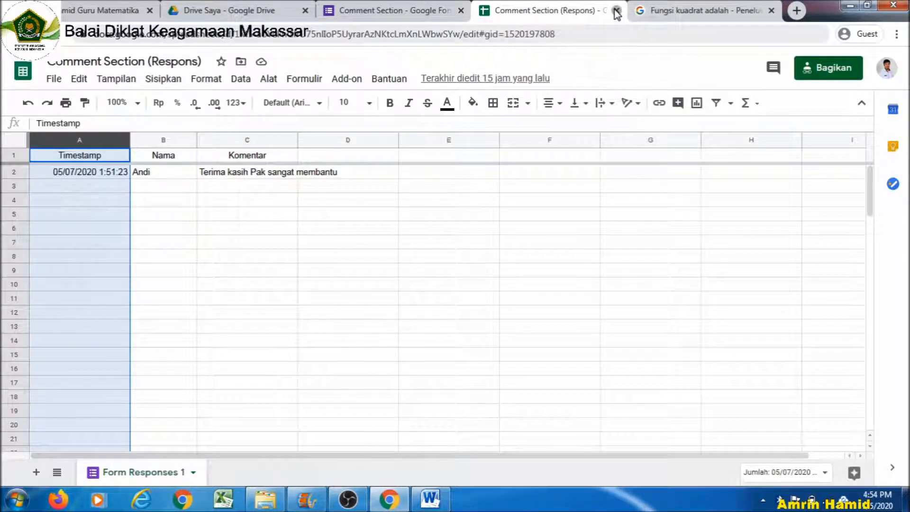
{"action": "left_click", "coordinate": [408, 13]}
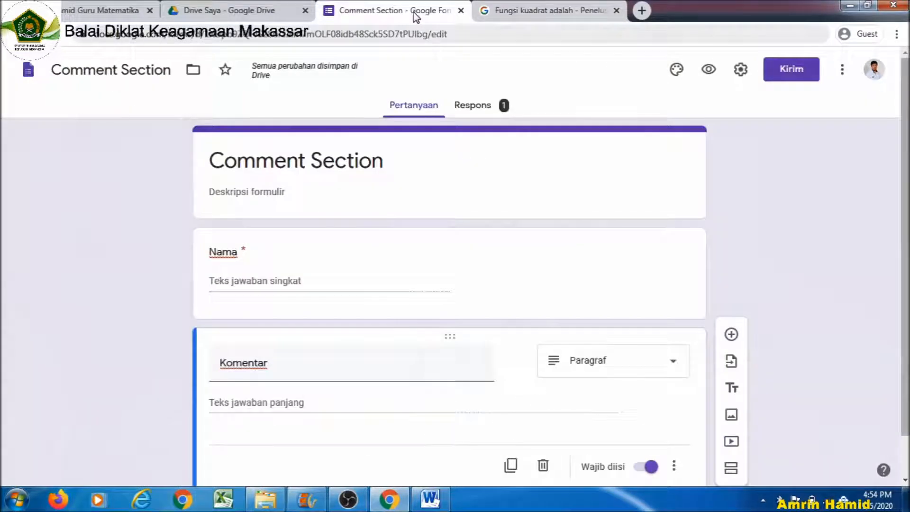
{"action": "left_click", "coordinate": [461, 10]}
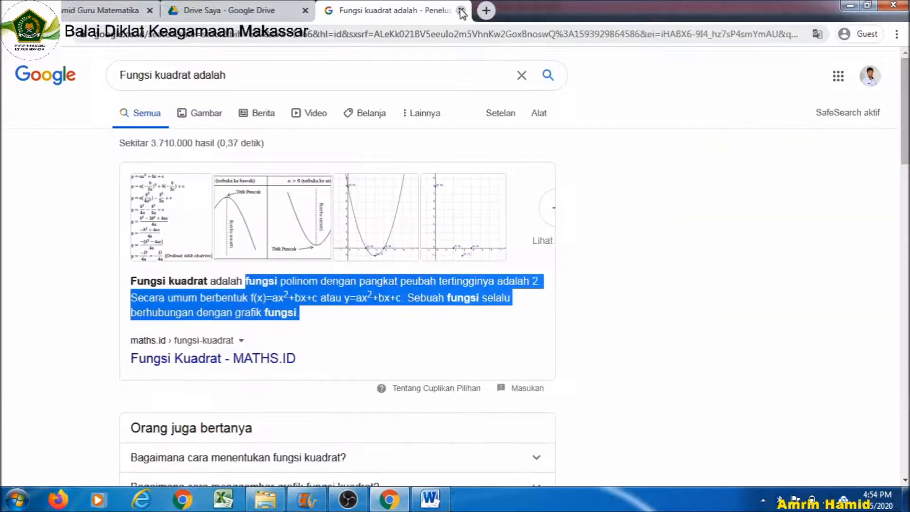
Switch to Google Drive and create a new blank Google Form (Formulir kosong).
{"action": "left_click", "coordinate": [238, 16]}
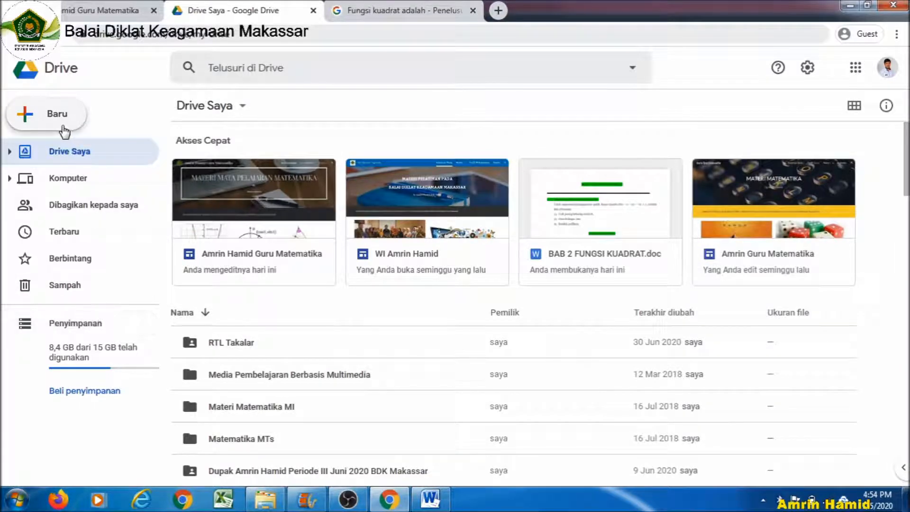
{"action": "left_click", "coordinate": [42, 118]}
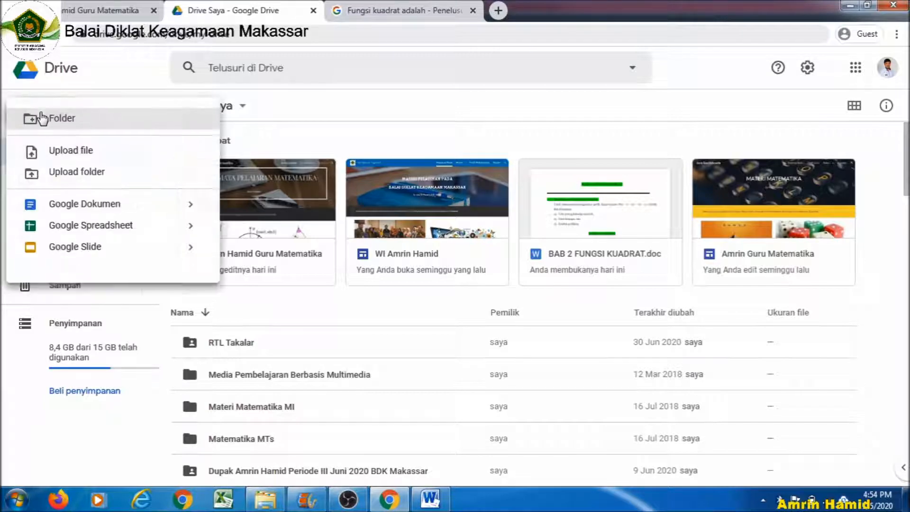
{"action": "mouse_move", "coordinate": [91, 279]}
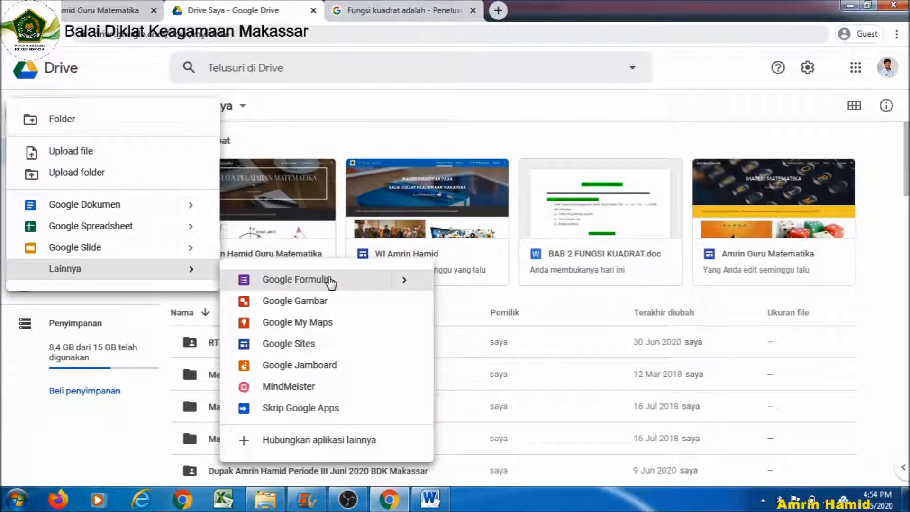
{"action": "left_click", "coordinate": [404, 281]}
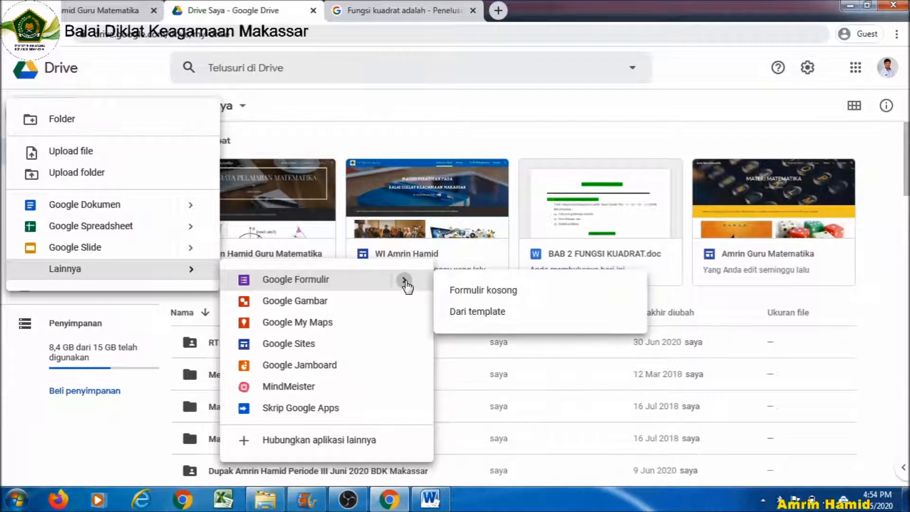
{"action": "left_click", "coordinate": [491, 297]}
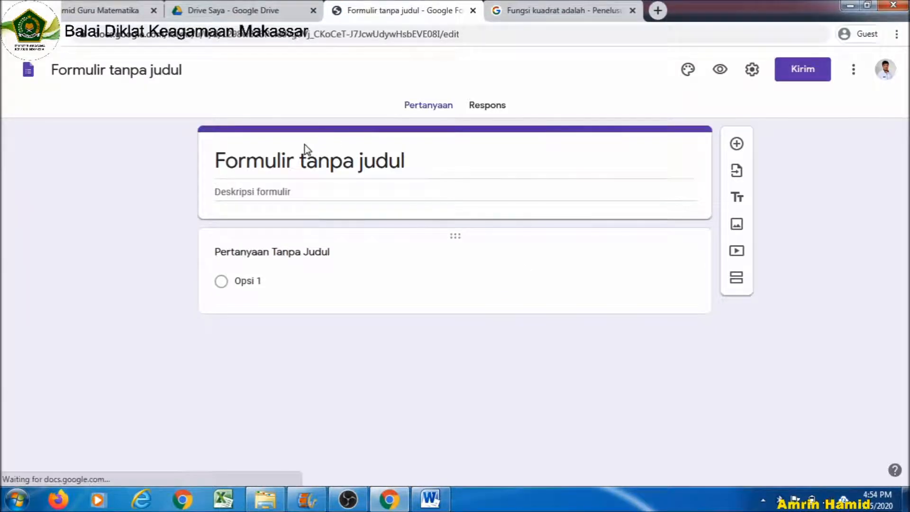
Title the untitled form "Komentar" and give the form file the same name.
{"action": "left_click", "coordinate": [304, 161]}
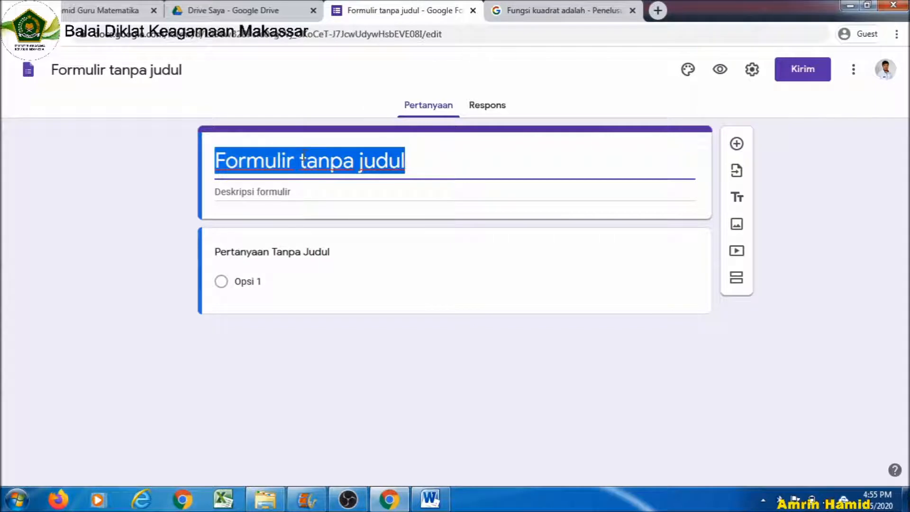
{"action": "type", "text": "C"}
{"action": "key", "text": "BackSpace"}
{"action": "type", "text": "Komentar"}
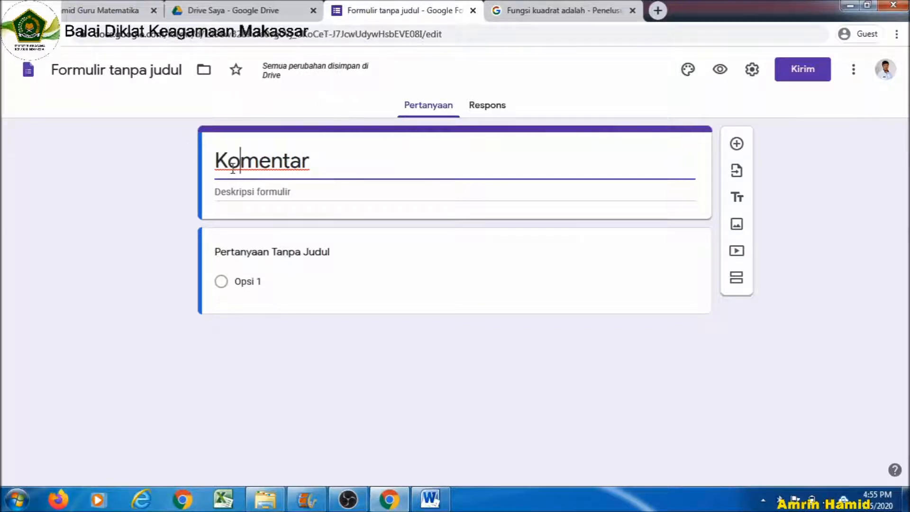
{"action": "left_click", "coordinate": [214, 163]}
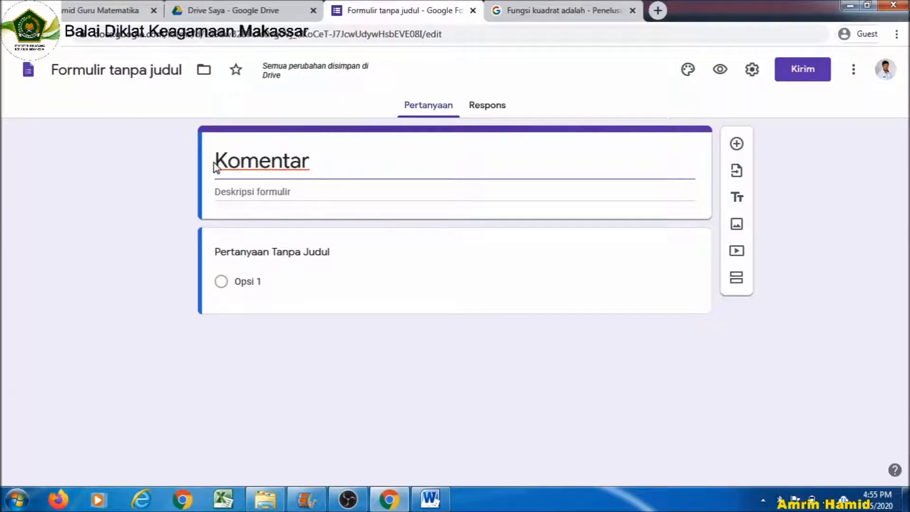
{"action": "double_click", "coordinate": [322, 162]}
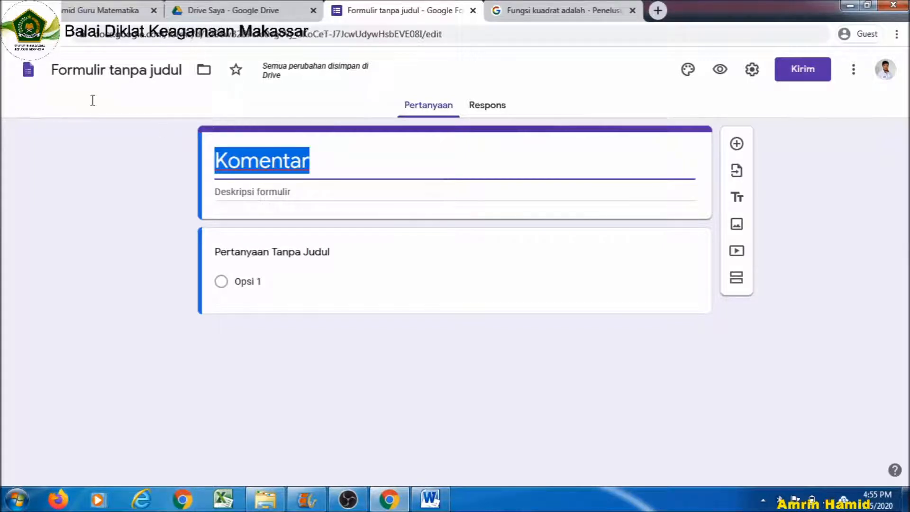
{"action": "left_click", "coordinate": [84, 70]}
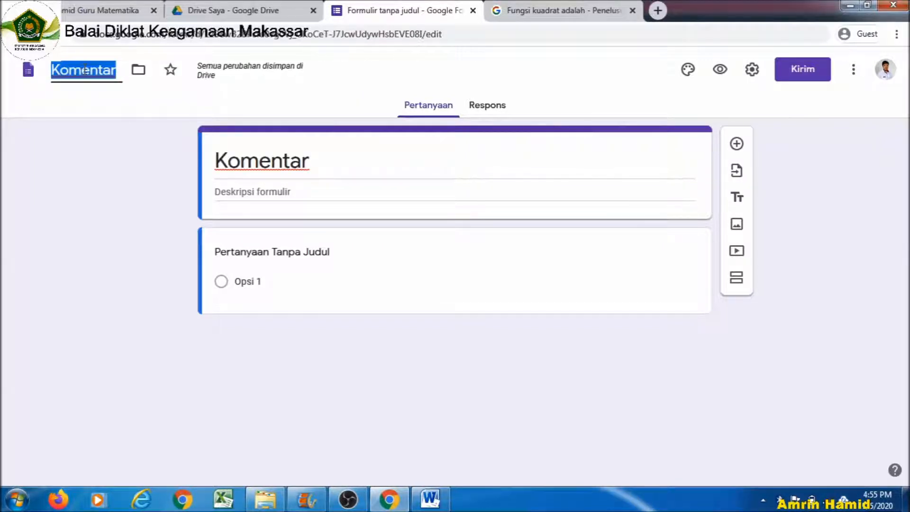
Set up the first question as "Nama" with a short answer (Jawaban singkat) and make it required.
{"action": "left_click", "coordinate": [304, 249]}
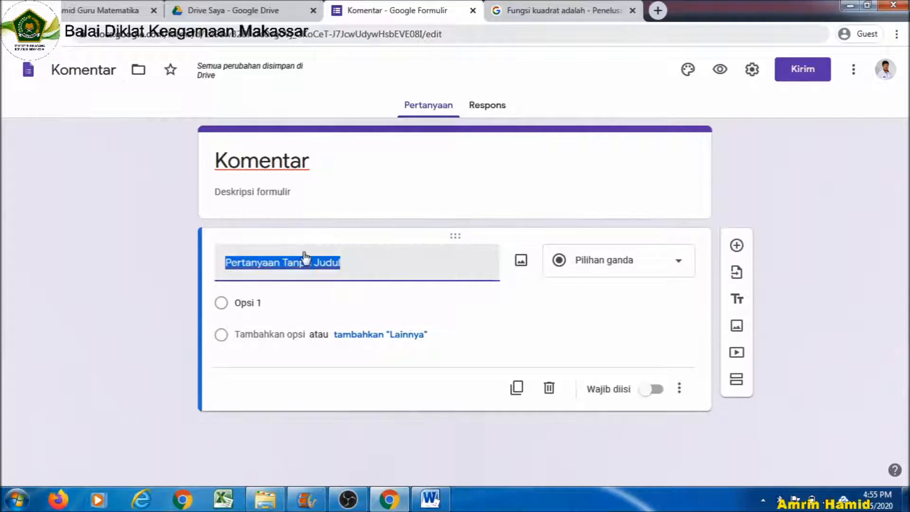
{"action": "left_click", "coordinate": [350, 261]}
{"action": "type", "text": "NMA"}
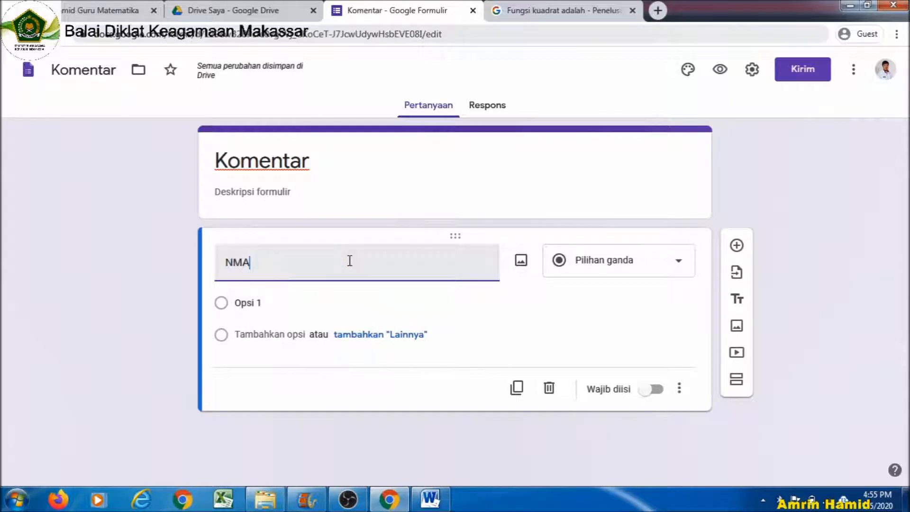
{"action": "key", "text": "BackSpace"}
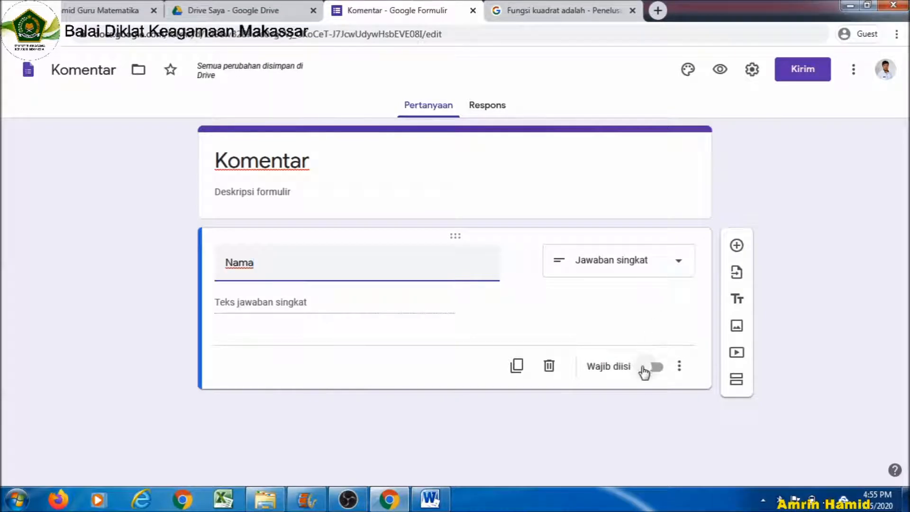
{"action": "left_click_drag", "start_coordinate": [644, 370], "coordinate": [664, 371]}
{"action": "left_click", "coordinate": [664, 372]}
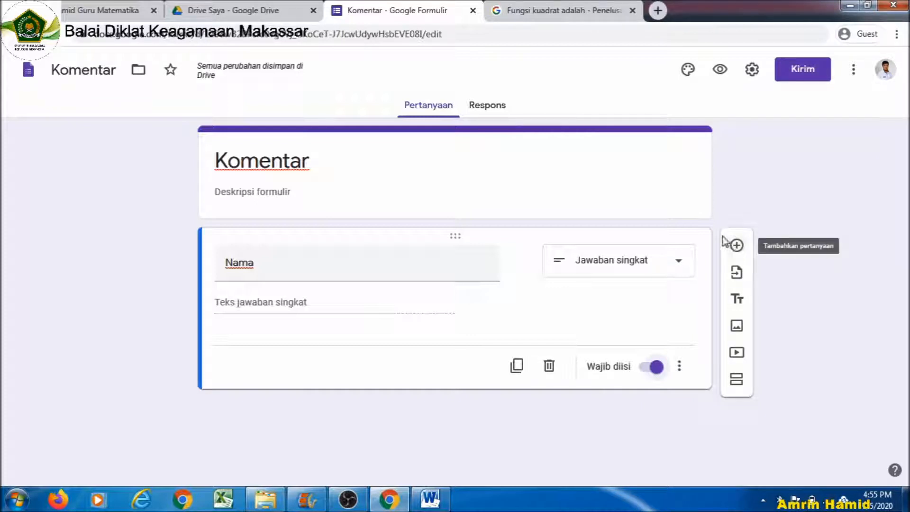
Add a second question "Komentar" with the Paragraf answer type and make it required.
{"action": "left_click", "coordinate": [738, 247]}
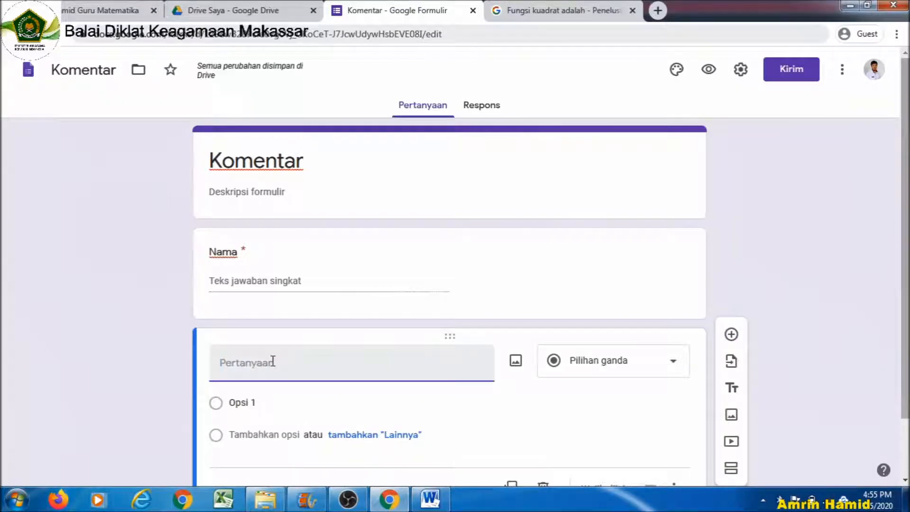
{"action": "type", "text": "Komenrat"}
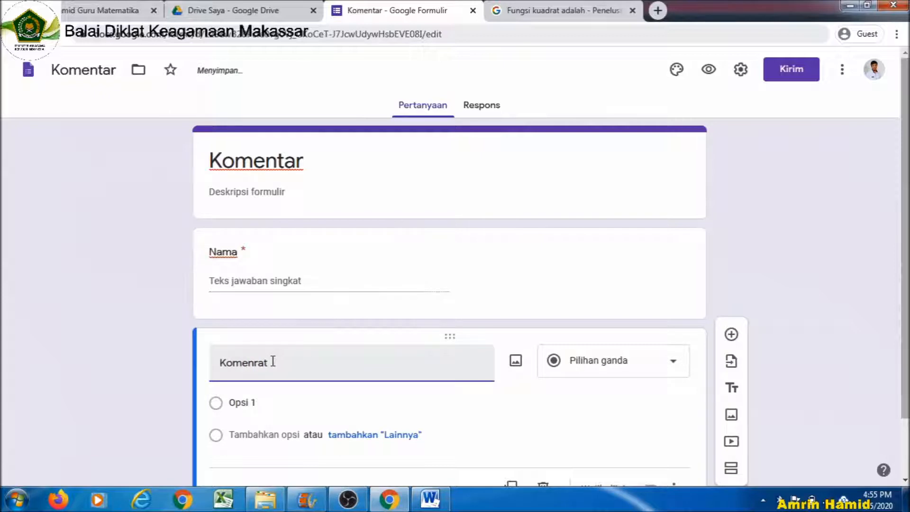
{"action": "key", "text": "BackSpace"}
{"action": "key", "text": "BackSpace"}
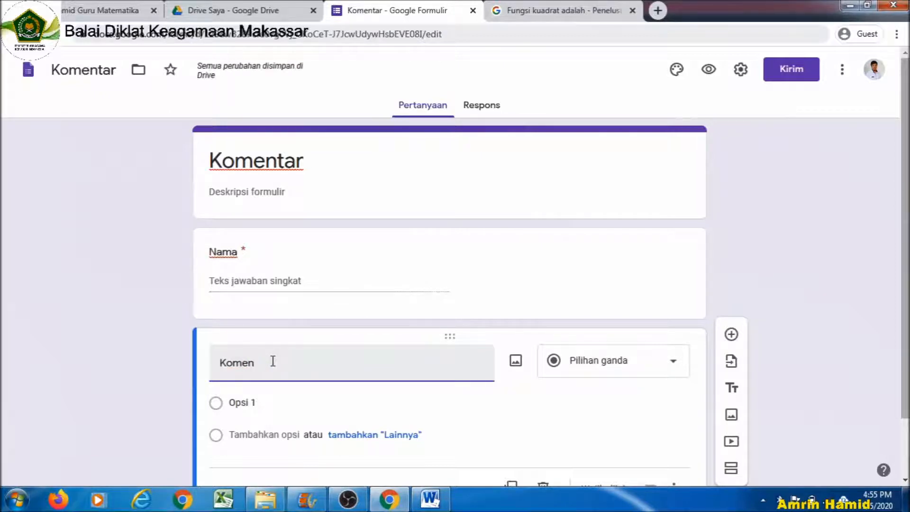
{"action": "type", "text": "tar"}
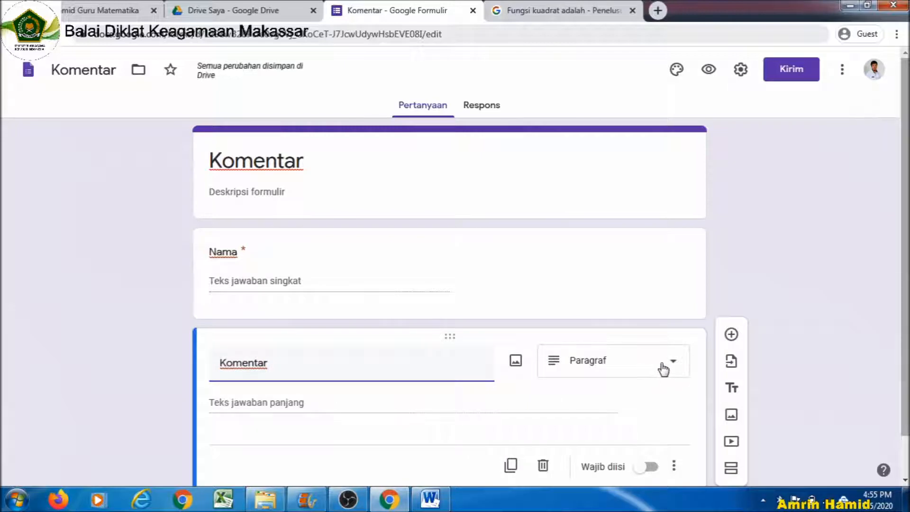
{"action": "left_click", "coordinate": [640, 468]}
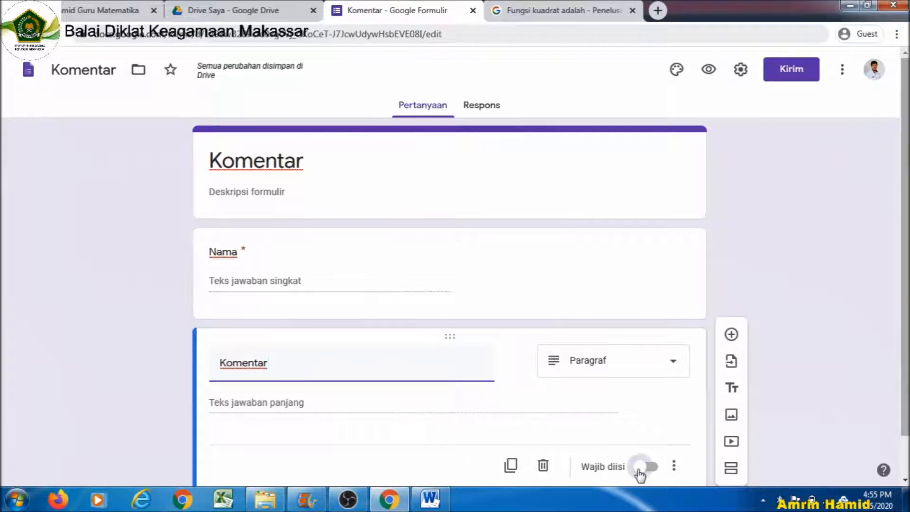
{"action": "left_click", "coordinate": [654, 470]}
{"action": "left_click", "coordinate": [654, 470]}
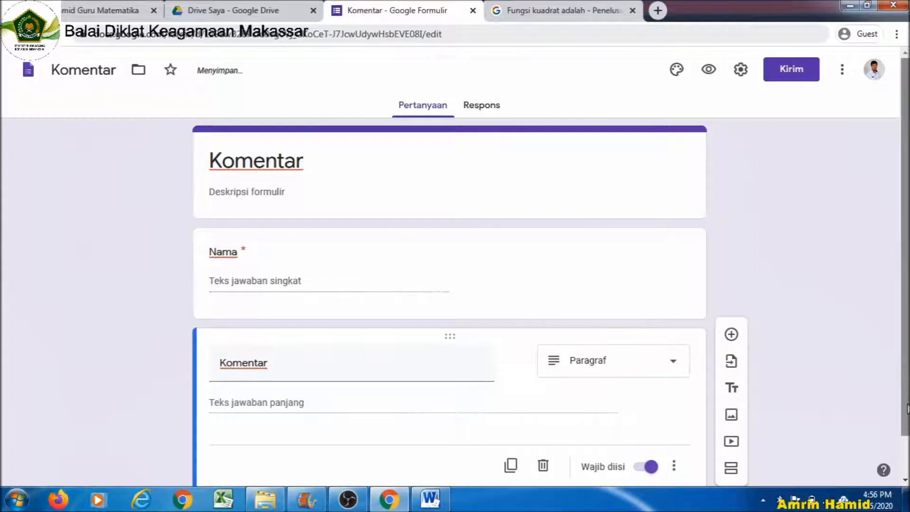
{"action": "scroll", "coordinate": [907, 407], "scroll_direction": "down", "scroll_amount": 1}
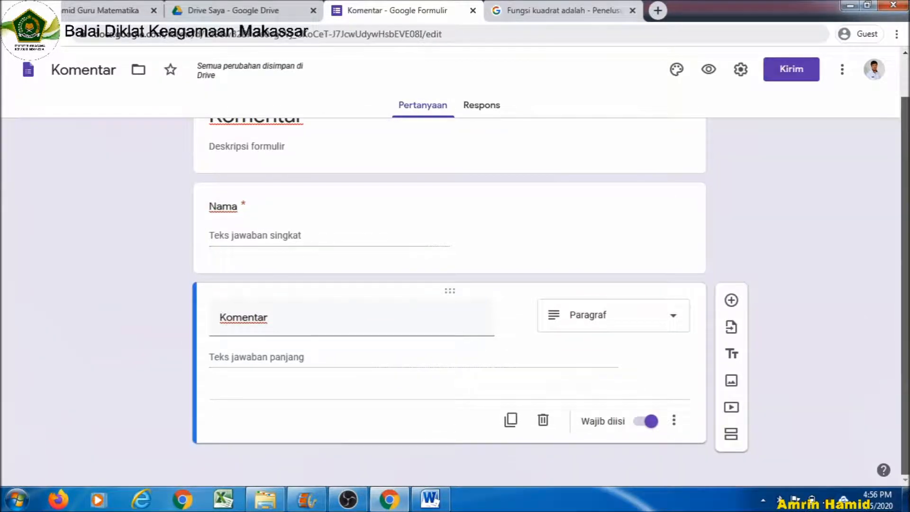
{"action": "scroll", "coordinate": [907, 408], "scroll_direction": "up", "scroll_amount": 1}
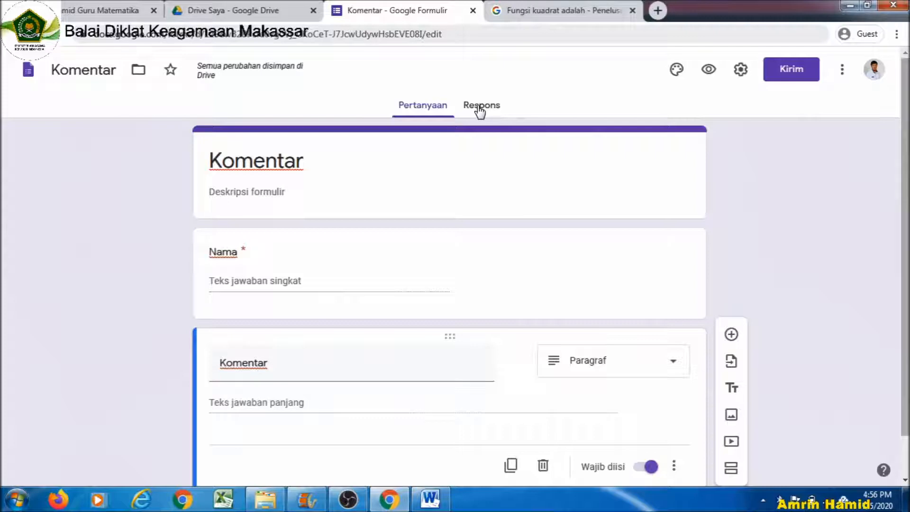
Change the form's title heading to "Comment Section".
{"action": "double_click", "coordinate": [301, 164]}
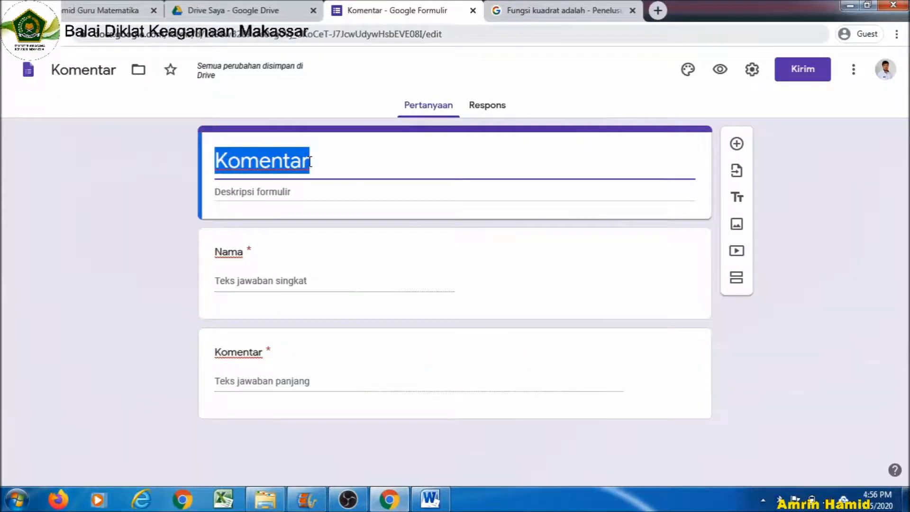
{"action": "type", "text": "Comm"}
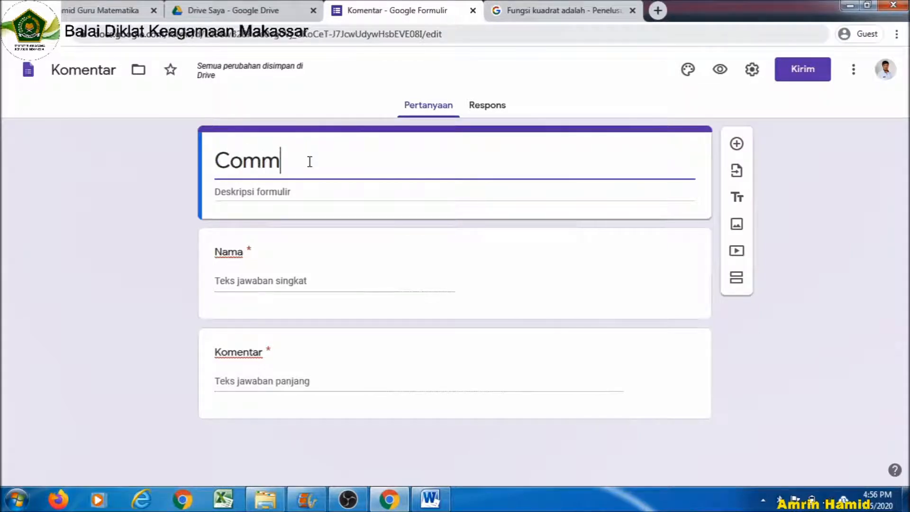
{"action": "type", "text": "en"}
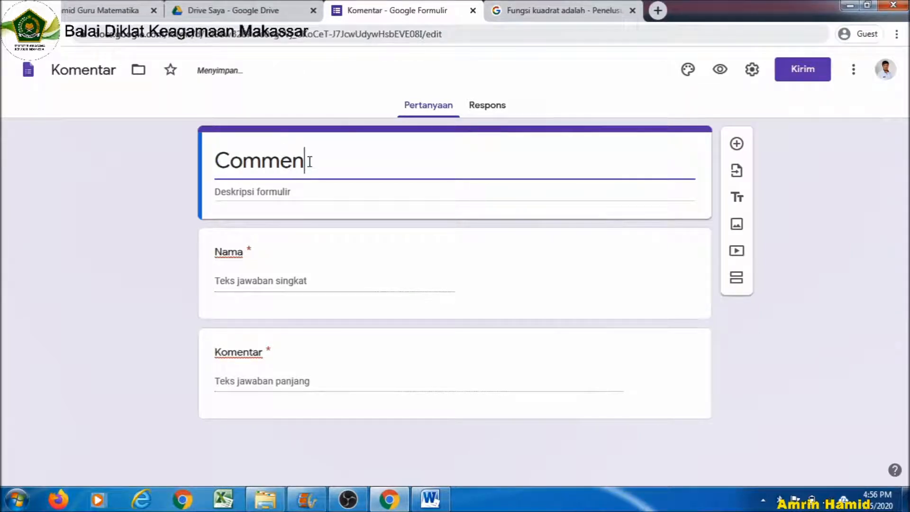
{"action": "type", "text": "t Section"}
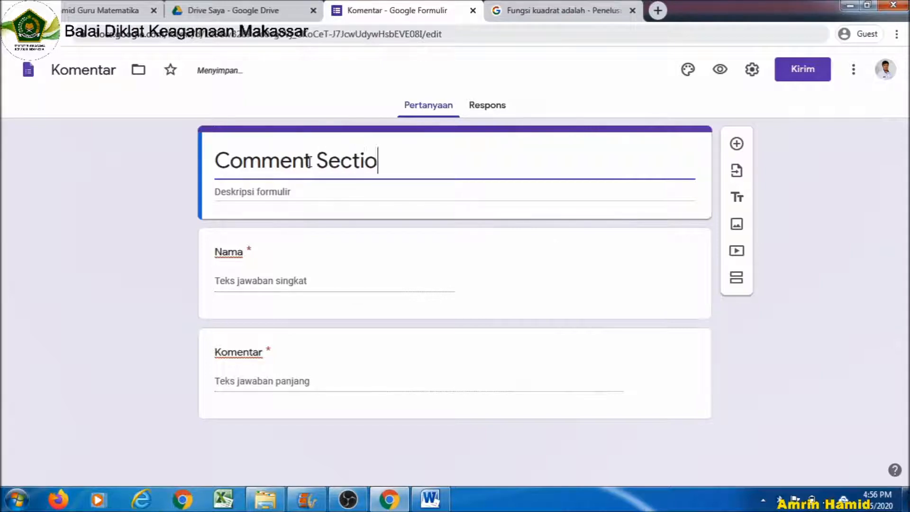
{"action": "left_click", "coordinate": [736, 228]}
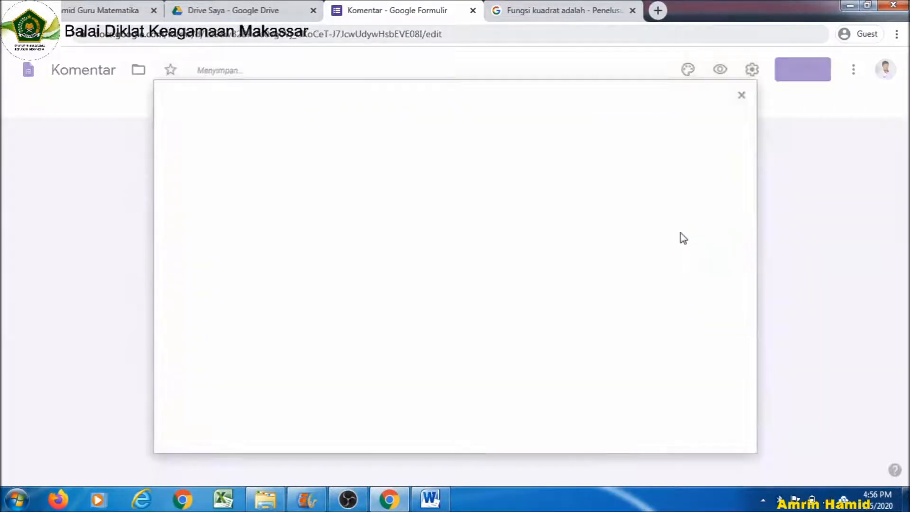
{"action": "left_click", "coordinate": [732, 107]}
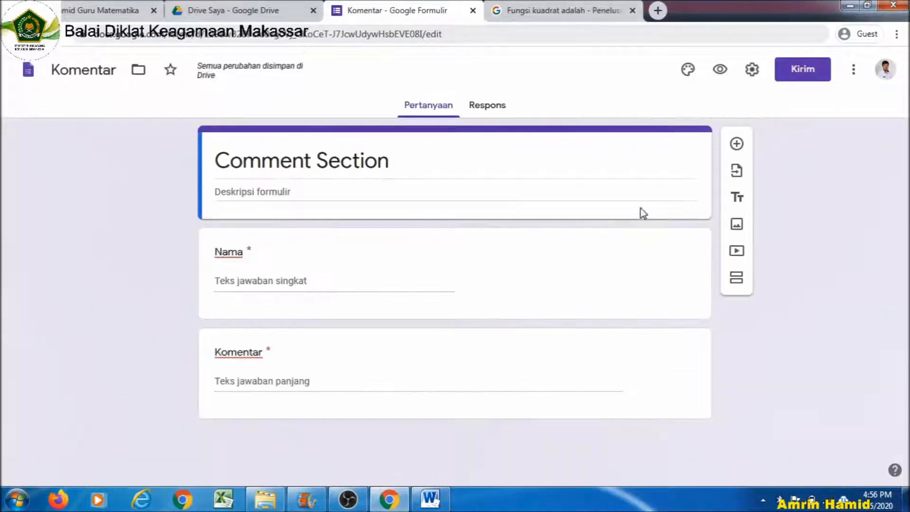
Link the form's responses to a new spreadsheet named "Komentar (Respons)" and return to the form's questions.
{"action": "left_click", "coordinate": [488, 106]}
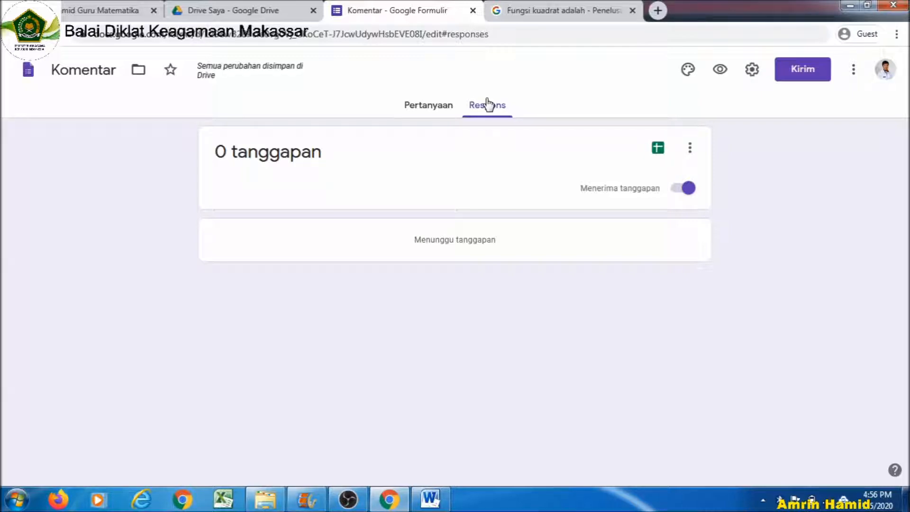
{"action": "left_click", "coordinate": [659, 151]}
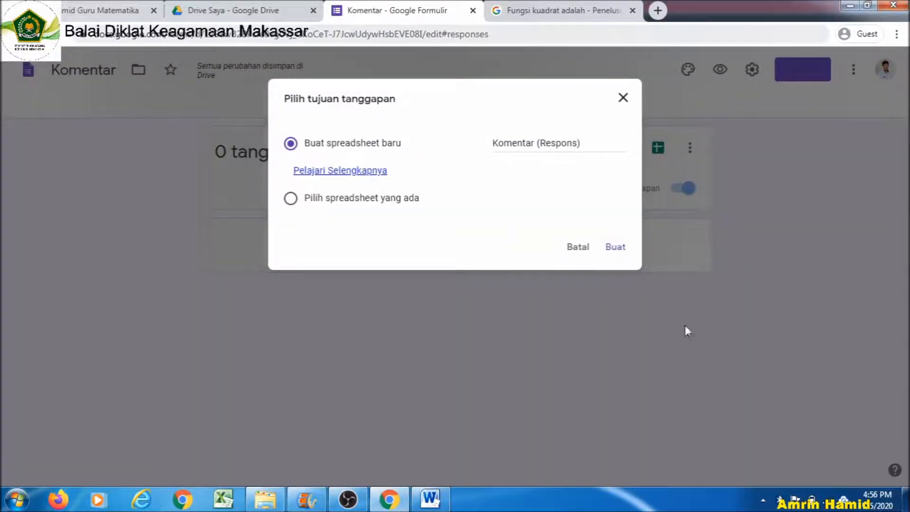
{"action": "left_click", "coordinate": [611, 248]}
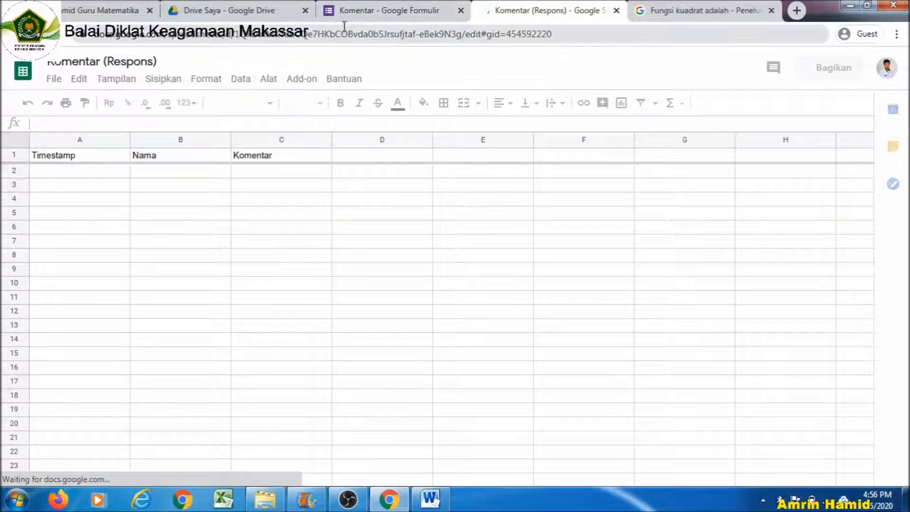
{"action": "left_click", "coordinate": [347, 12]}
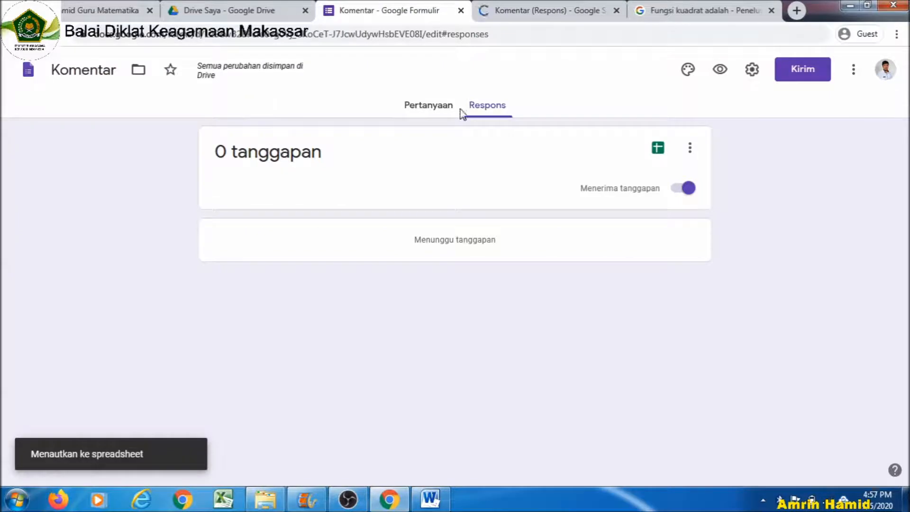
{"action": "left_click", "coordinate": [439, 107]}
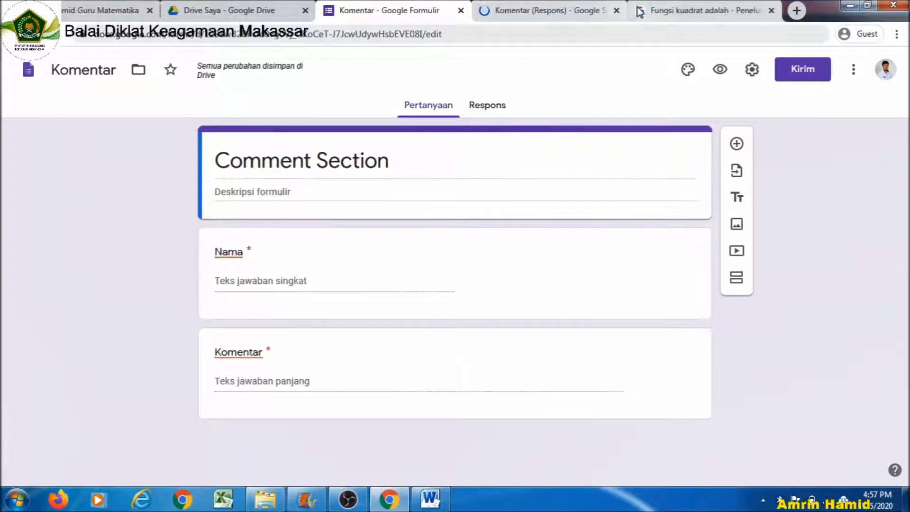
Centre the header row of the response spreadsheet, then narrow the Nama column and widen the Komentar column.
{"action": "left_click", "coordinate": [569, 12]}
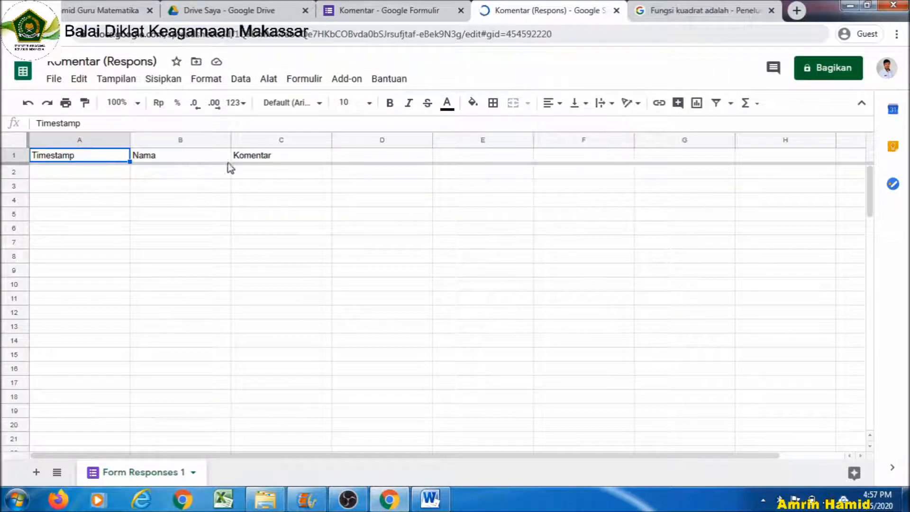
{"action": "left_click", "coordinate": [14, 153]}
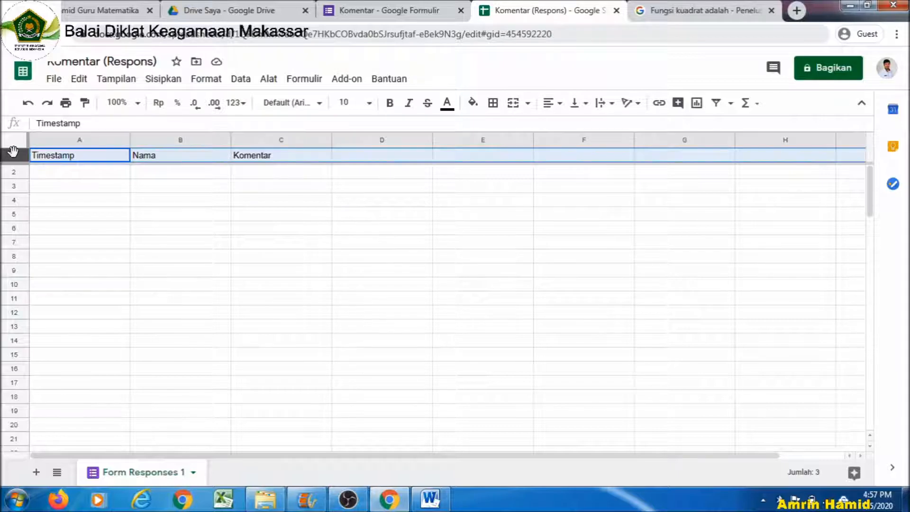
{"action": "left_click", "coordinate": [550, 104]}
{"action": "left_click", "coordinate": [568, 126]}
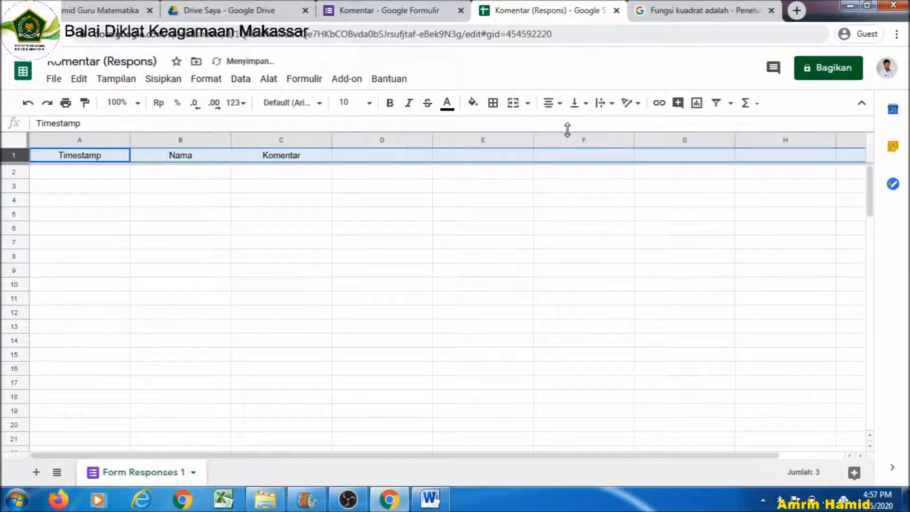
{"action": "left_click", "coordinate": [280, 187]}
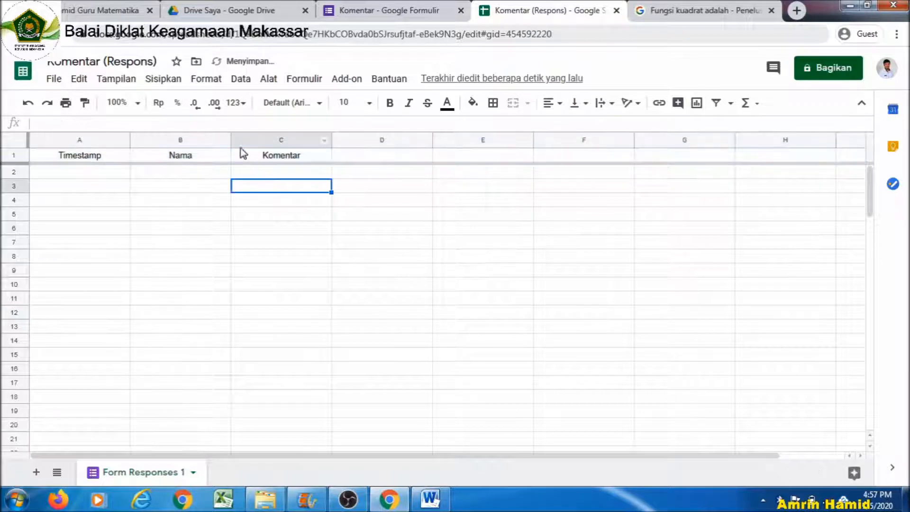
{"action": "left_click_drag", "start_coordinate": [231, 140], "coordinate": [207, 140]}
{"action": "left_click_drag", "start_coordinate": [309, 144], "coordinate": [365, 145]}
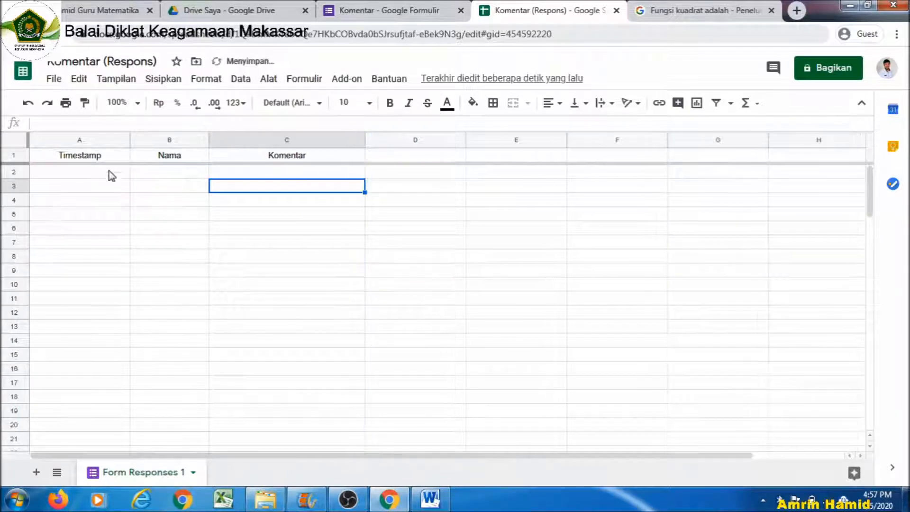
Sort the response sheet by the Timestamp column (column A) in A → Z order.
{"action": "left_click", "coordinate": [101, 141]}
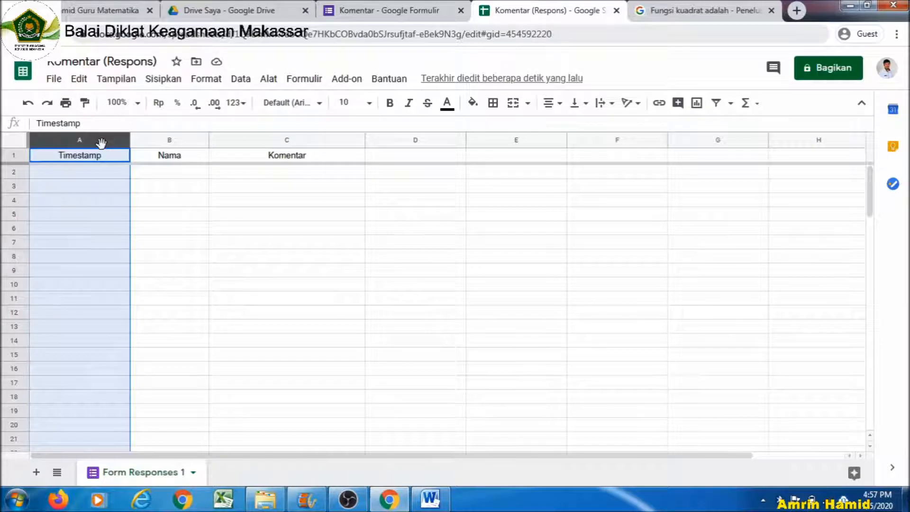
{"action": "left_click", "coordinate": [241, 79]}
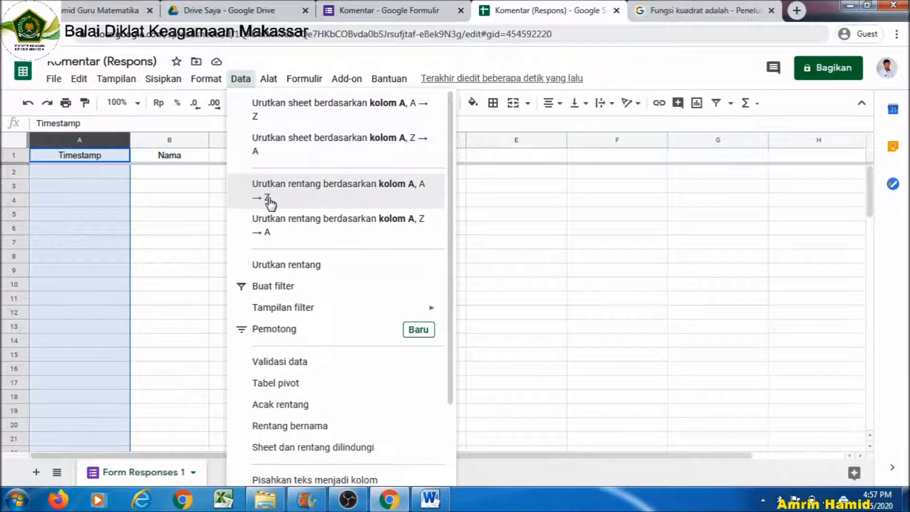
{"action": "left_click", "coordinate": [275, 114]}
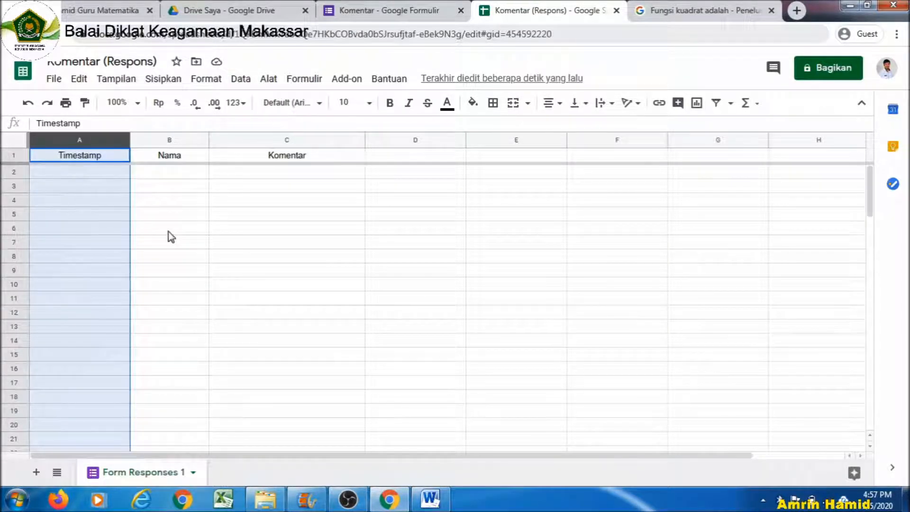
Switch to the Google Sites page and insert the Komentar form from Drive below the Bahan Tayang, Bahan Ajar and Video section.
{"action": "left_click", "coordinate": [358, 11]}
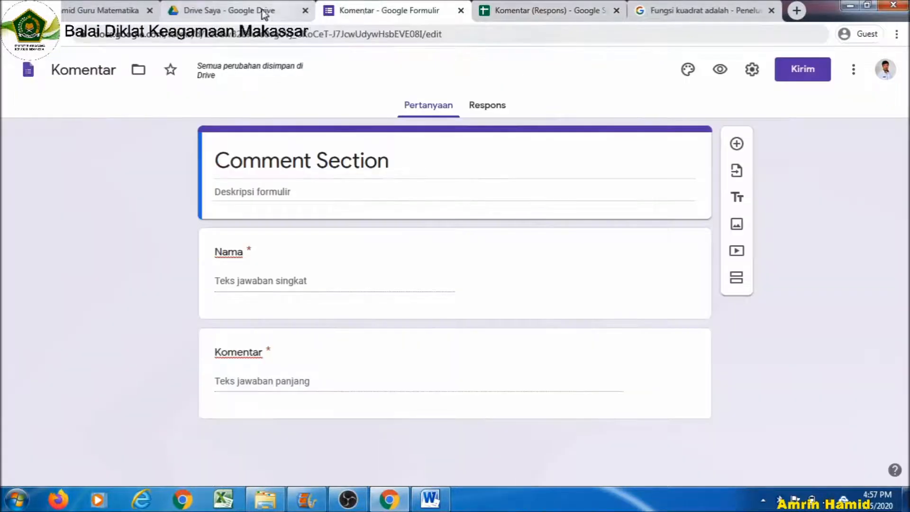
{"action": "left_click", "coordinate": [95, 13]}
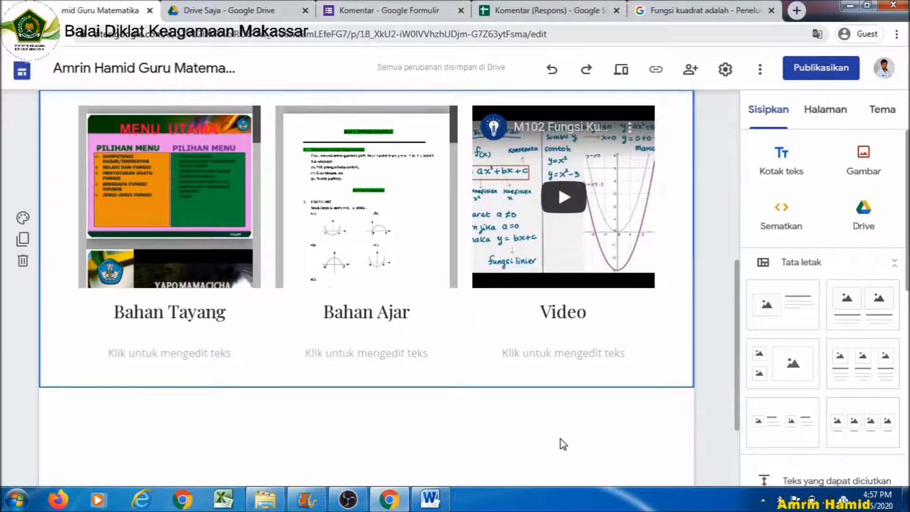
{"action": "double_click", "coordinate": [153, 426]}
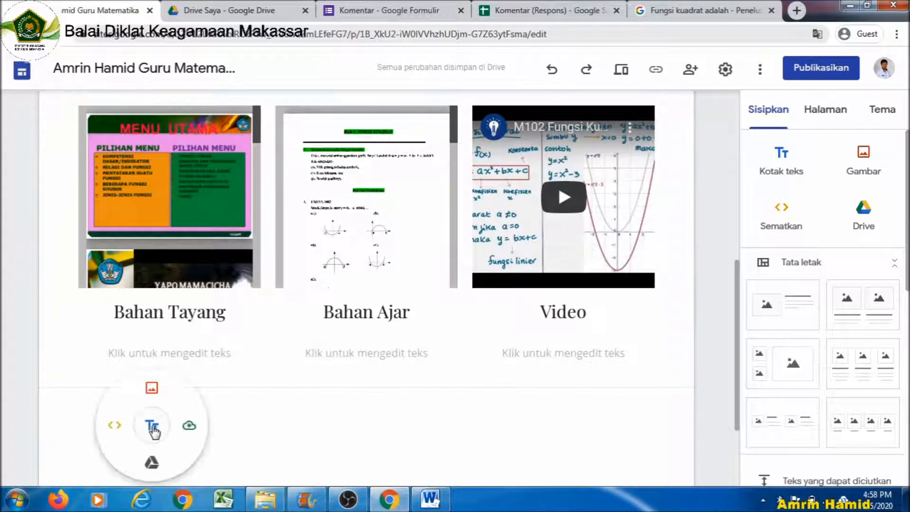
{"action": "left_click", "coordinate": [153, 461]}
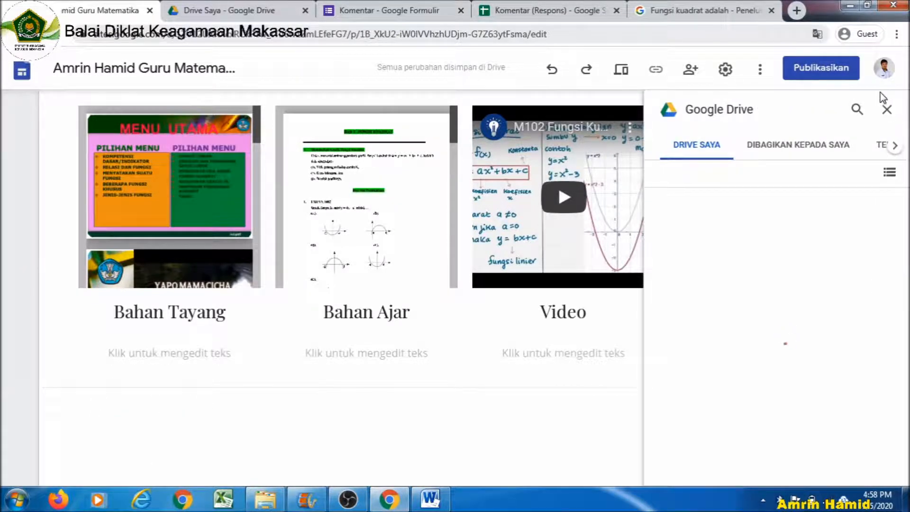
{"action": "left_click", "coordinate": [856, 111]}
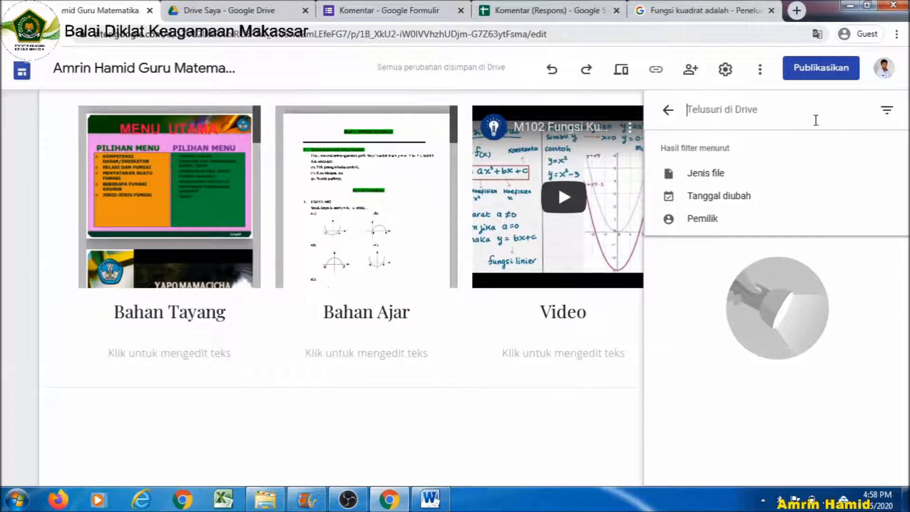
{"action": "type", "text": "K"}
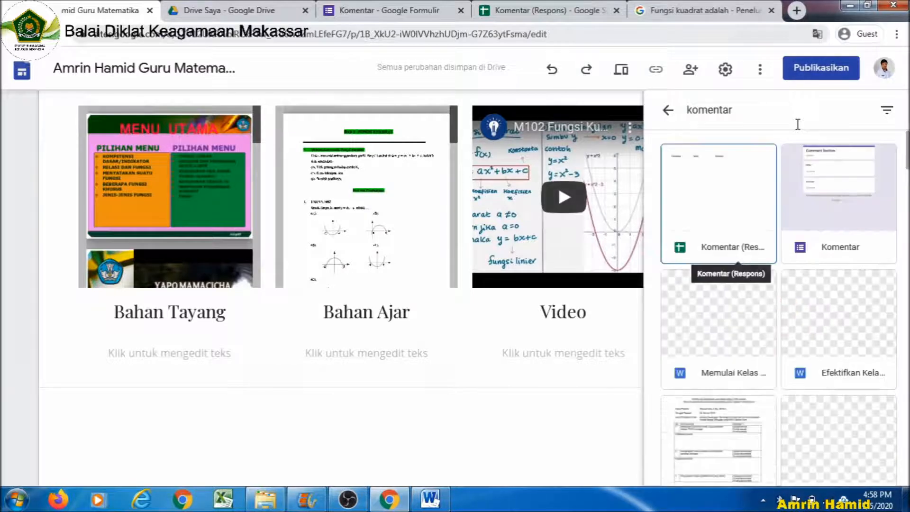
{"action": "left_click", "coordinate": [863, 215]}
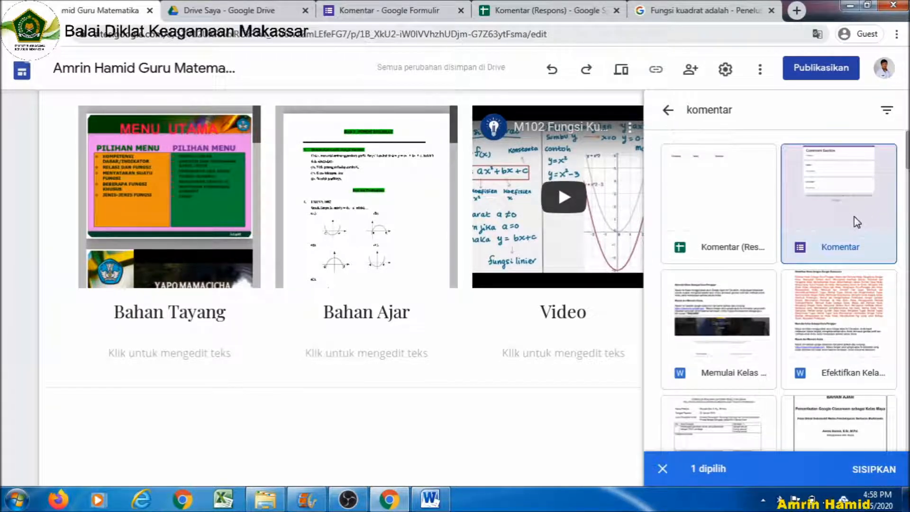
{"action": "left_click", "coordinate": [853, 471]}
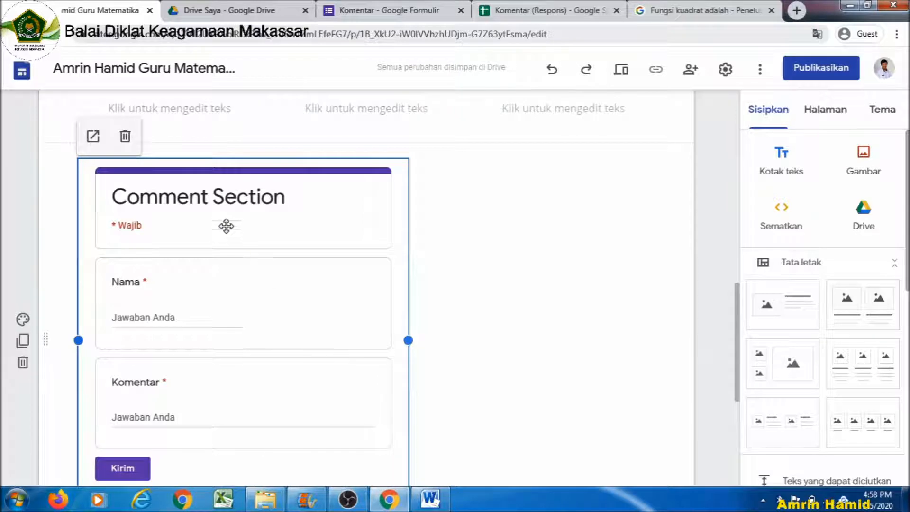
Resize the embedded comment form on the page to a shorter height and a narrower width.
{"action": "left_click", "coordinate": [733, 396]}
{"action": "left_click_drag", "start_coordinate": [739, 401], "coordinate": [736, 421]}
{"action": "left_click", "coordinate": [316, 322]}
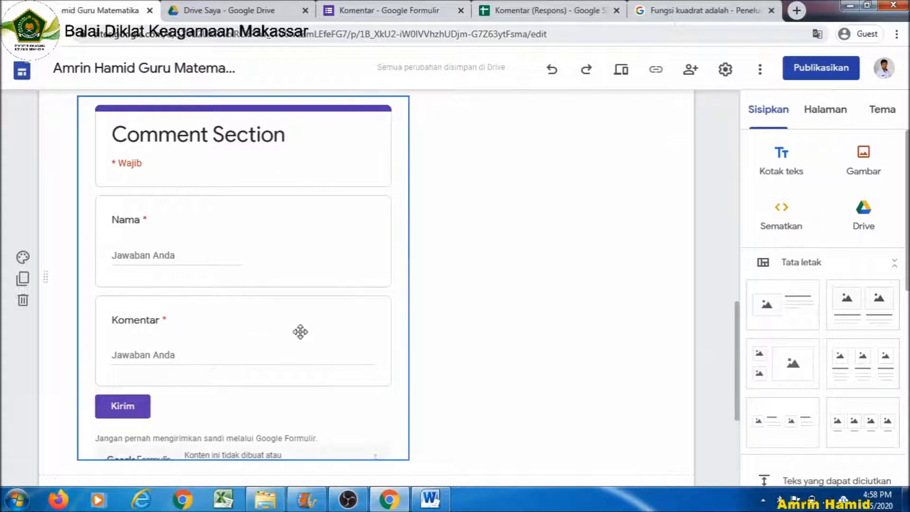
{"action": "left_click", "coordinate": [300, 332]}
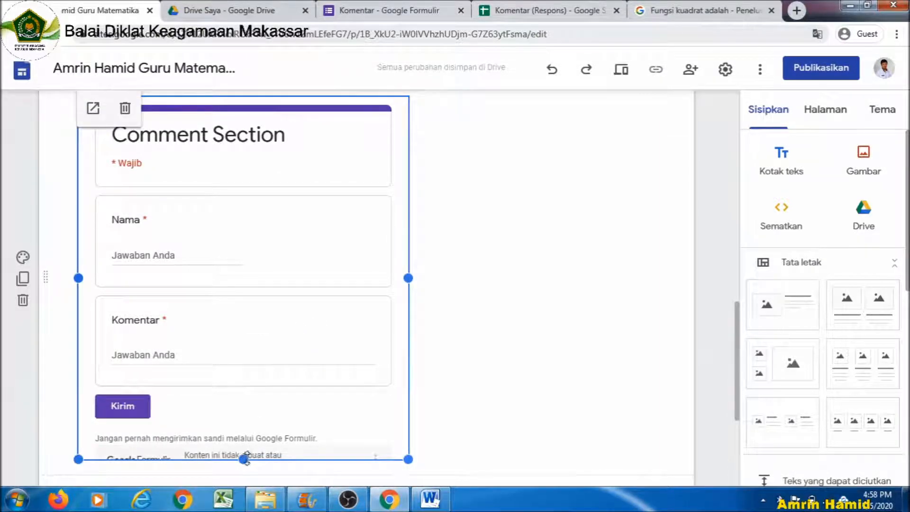
{"action": "left_click_drag", "start_coordinate": [243, 459], "coordinate": [242, 439]}
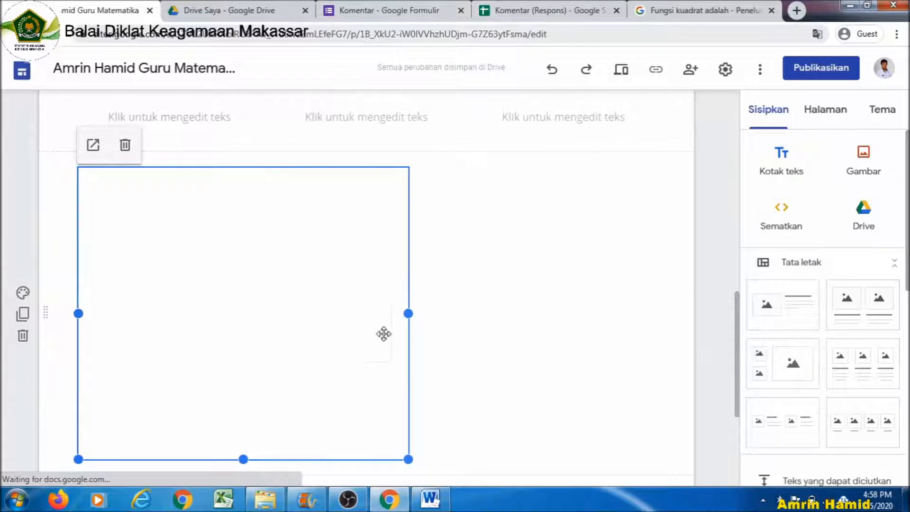
{"action": "left_click_drag", "start_coordinate": [408, 313], "coordinate": [350, 311]}
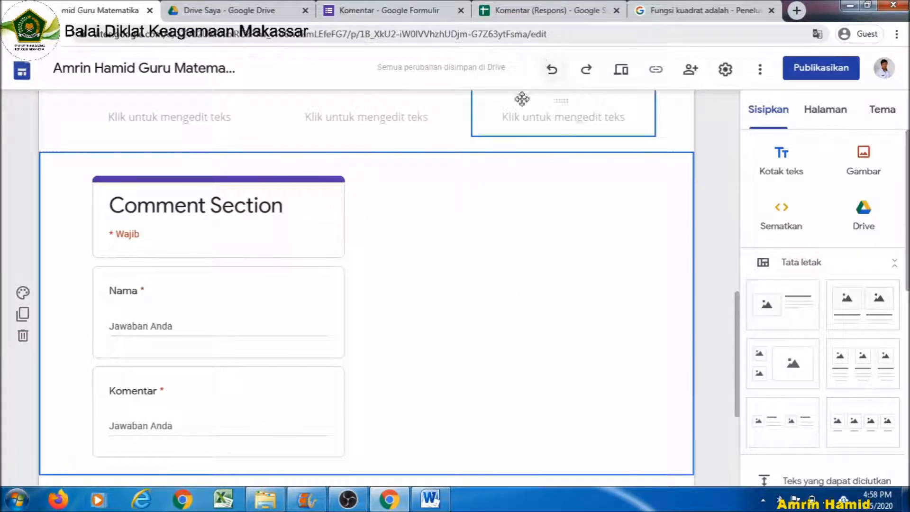
Insert the Komentar (Respons) spreadsheet from Drive beside the embedded comment form and make it slightly taller.
{"action": "double_click", "coordinate": [482, 210]}
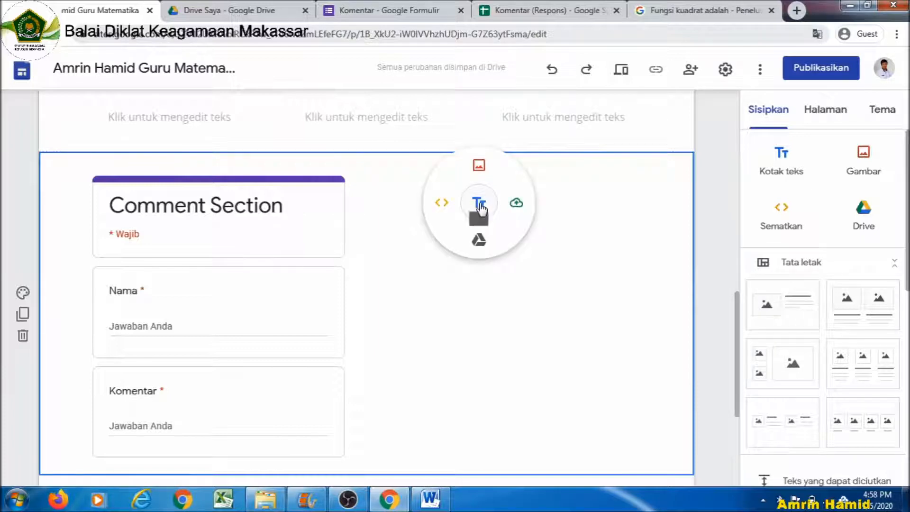
{"action": "left_click", "coordinate": [481, 243]}
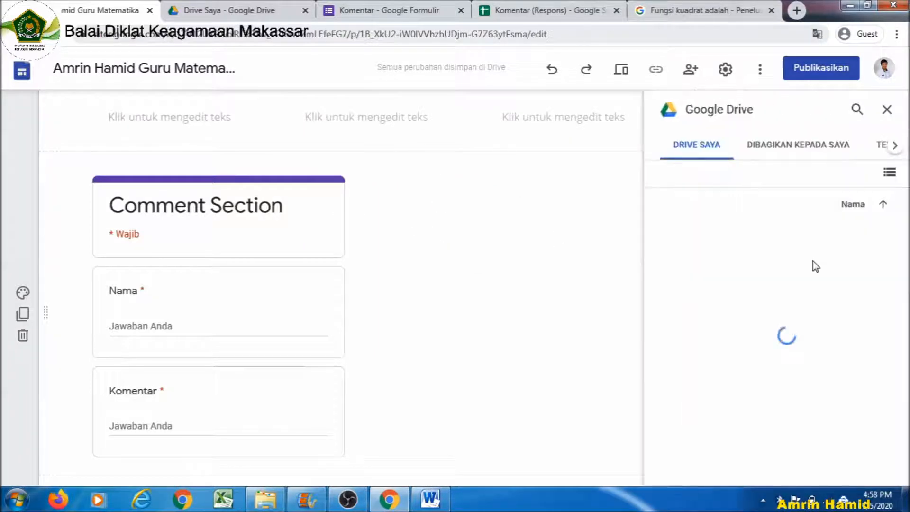
{"action": "left_click", "coordinate": [857, 111]}
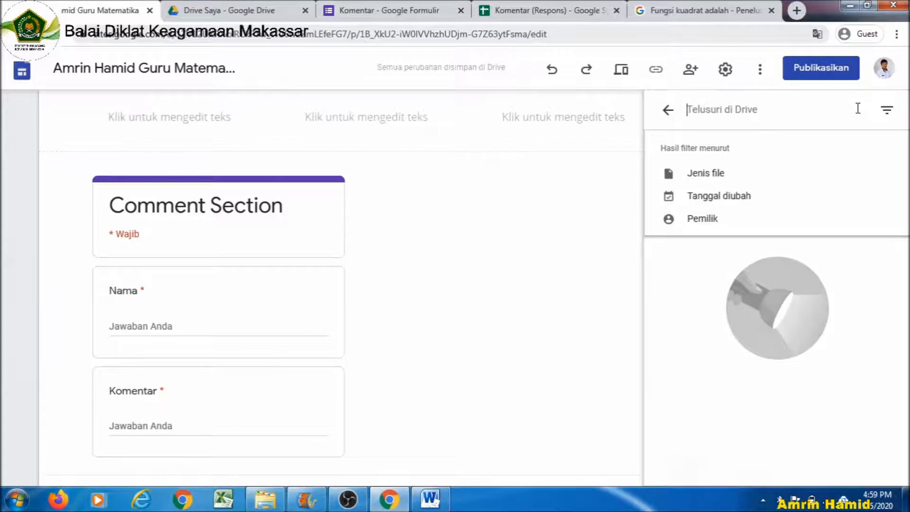
{"action": "type", "text": "komentar"}
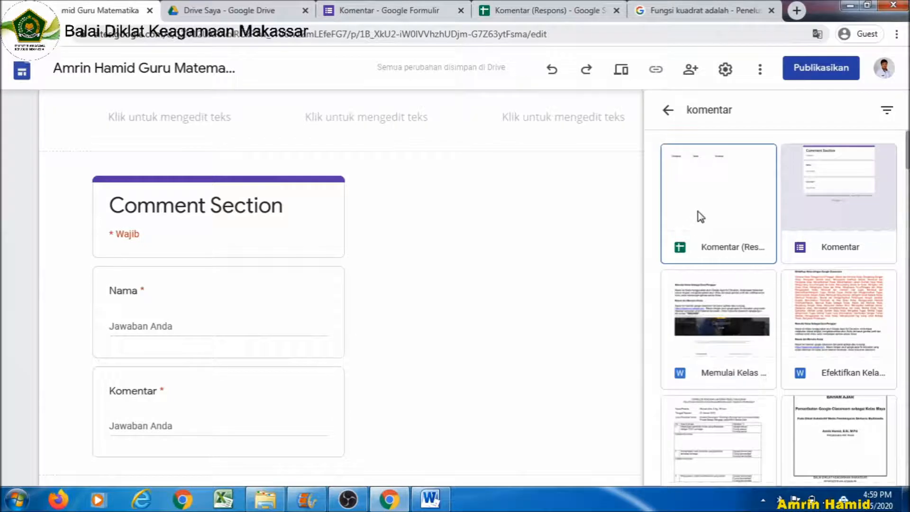
{"action": "left_click", "coordinate": [701, 217]}
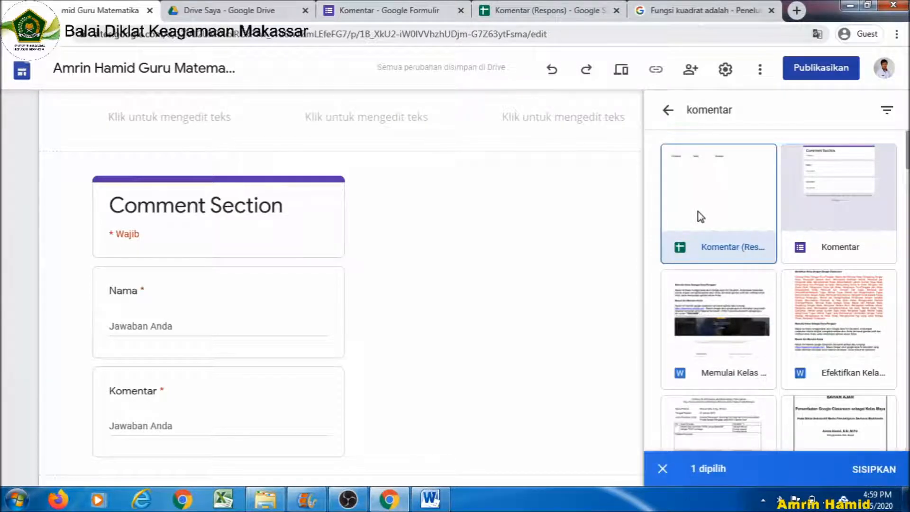
{"action": "left_click", "coordinate": [858, 470]}
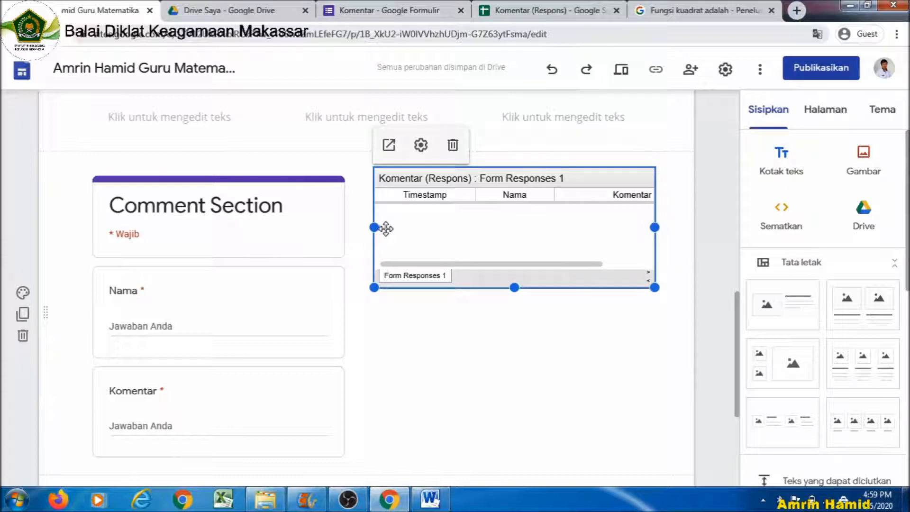
{"action": "mouse_move", "coordinate": [374, 227]}
{"action": "left_mouse_down"}
{"action": "mouse_move", "coordinate": [362, 237]}
{"action": "mouse_move", "coordinate": [372, 228]}
{"action": "left_mouse_up"}
{"action": "left_click_drag", "start_coordinate": [514, 287], "coordinate": [514, 303]}
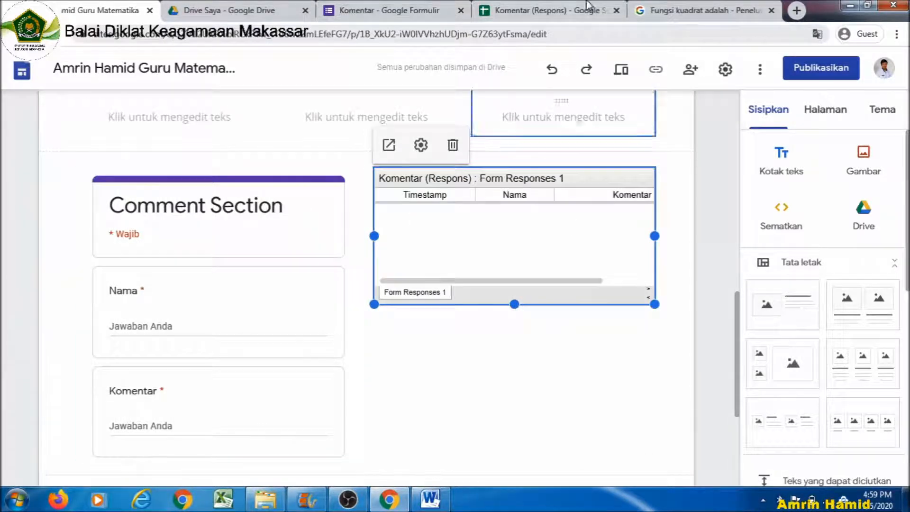
Switch to the Komentar (Respons) spreadsheet and share it with anyone who has the link (Siapa saja yang memiliki link) as view-only.
{"action": "left_click", "coordinate": [565, 13]}
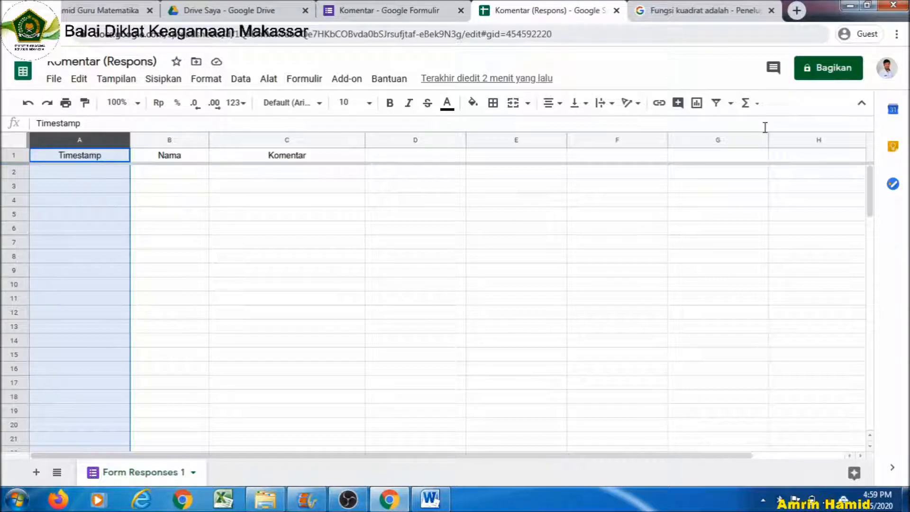
{"action": "left_click", "coordinate": [828, 70]}
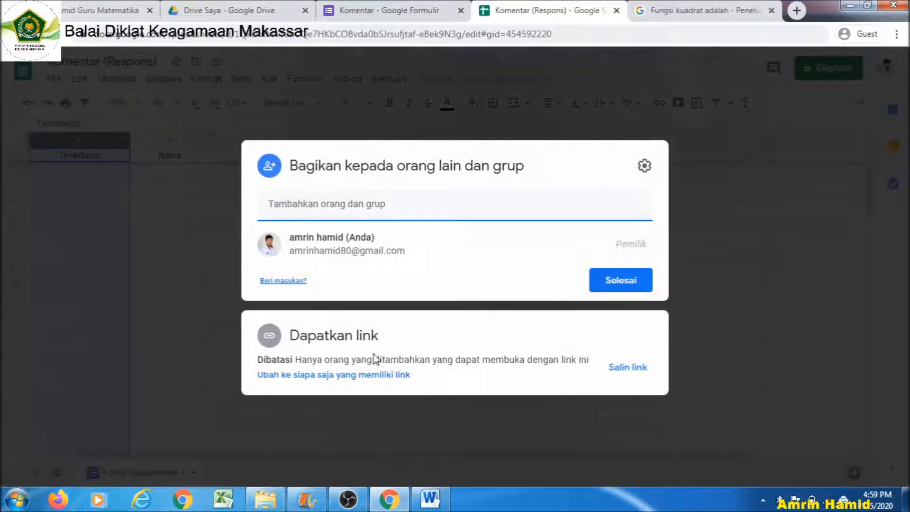
{"action": "left_click", "coordinate": [348, 376]}
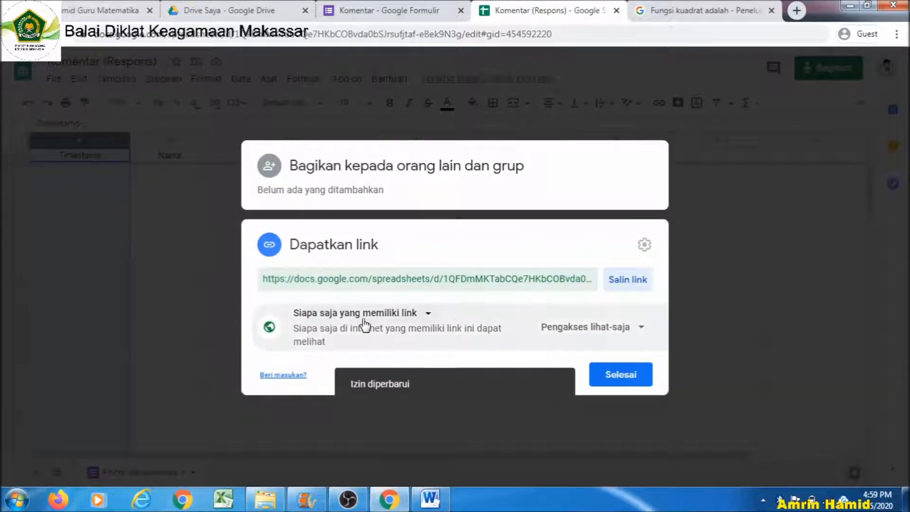
{"action": "left_click", "coordinate": [426, 316]}
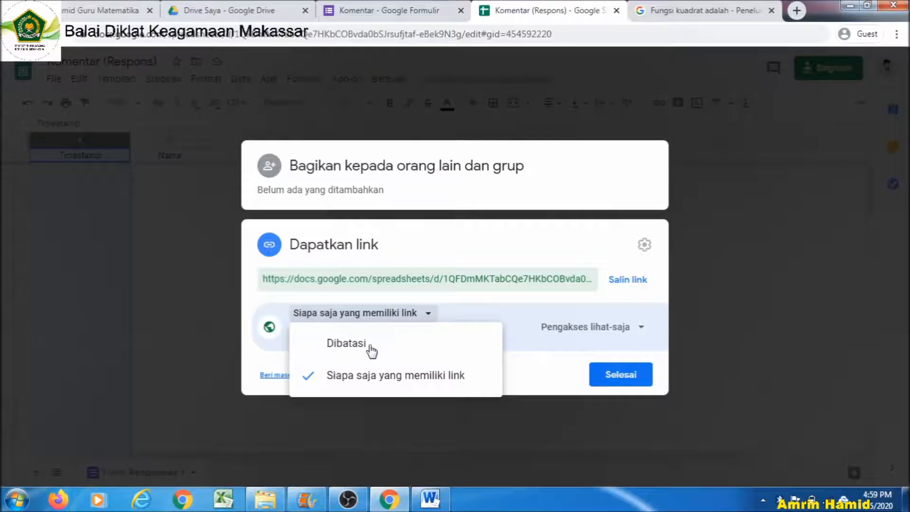
{"action": "left_click", "coordinate": [358, 382]}
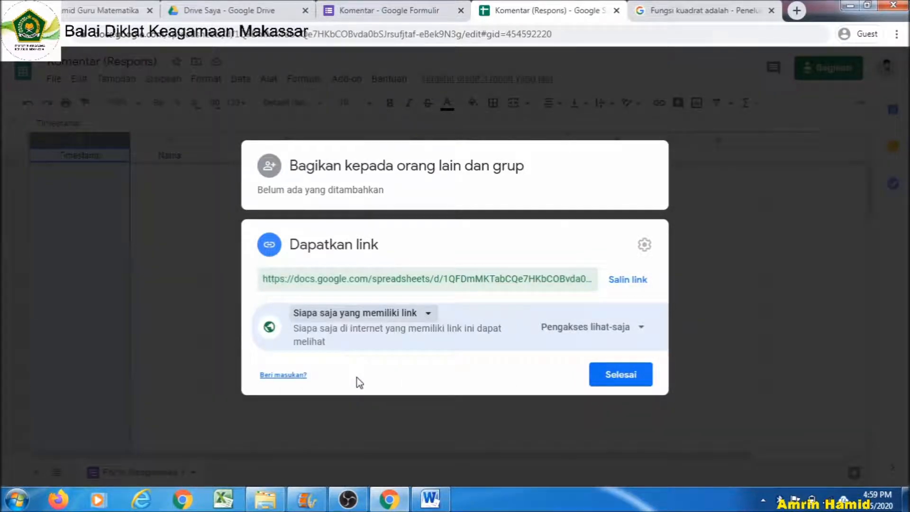
{"action": "left_click", "coordinate": [635, 379]}
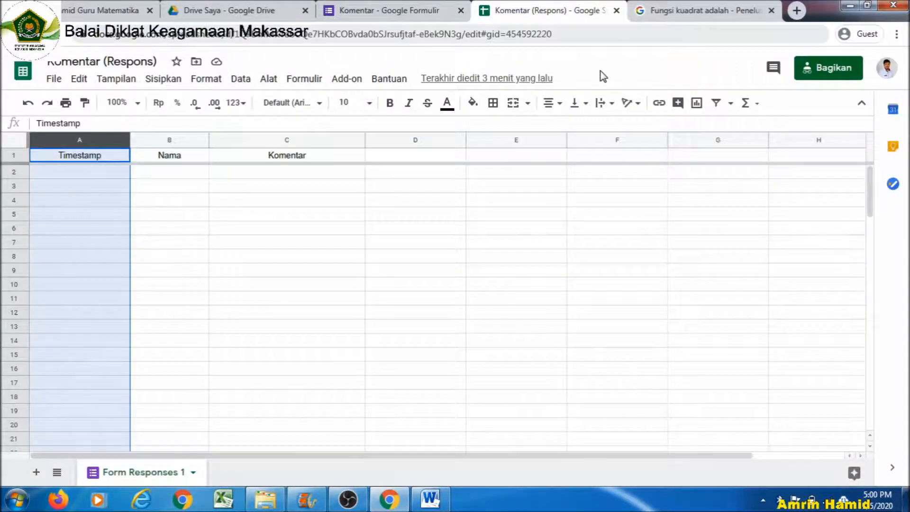
Switch to the Komentar form and enable Edit setelah mengirimkan in its general settings, then save them.
{"action": "left_click", "coordinate": [379, 12]}
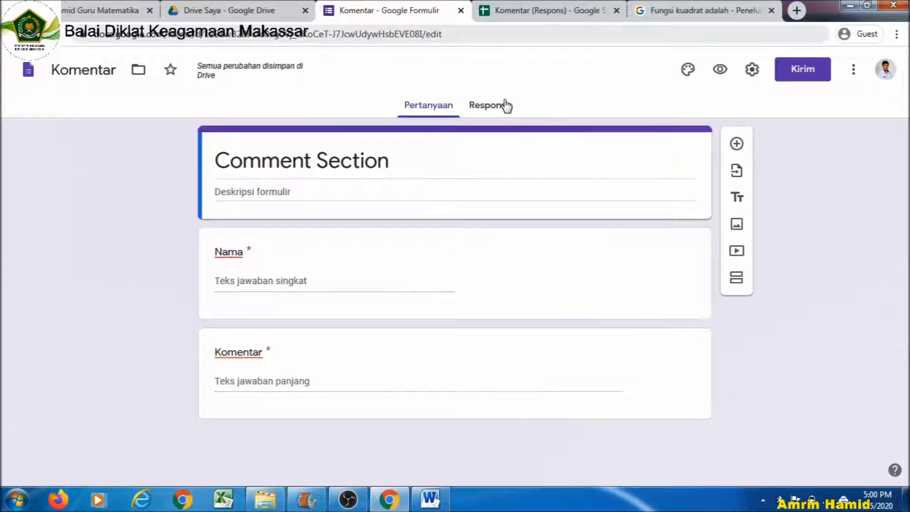
{"action": "left_click", "coordinate": [506, 105]}
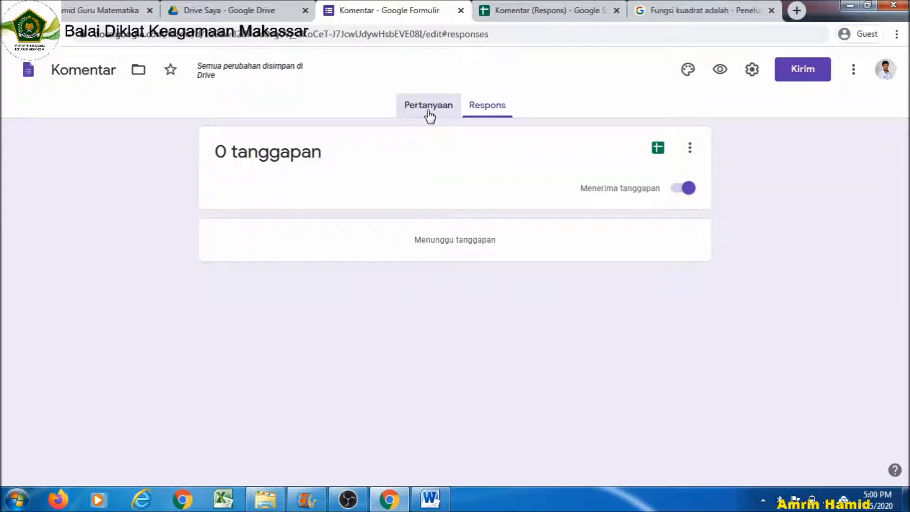
{"action": "left_click", "coordinate": [430, 106]}
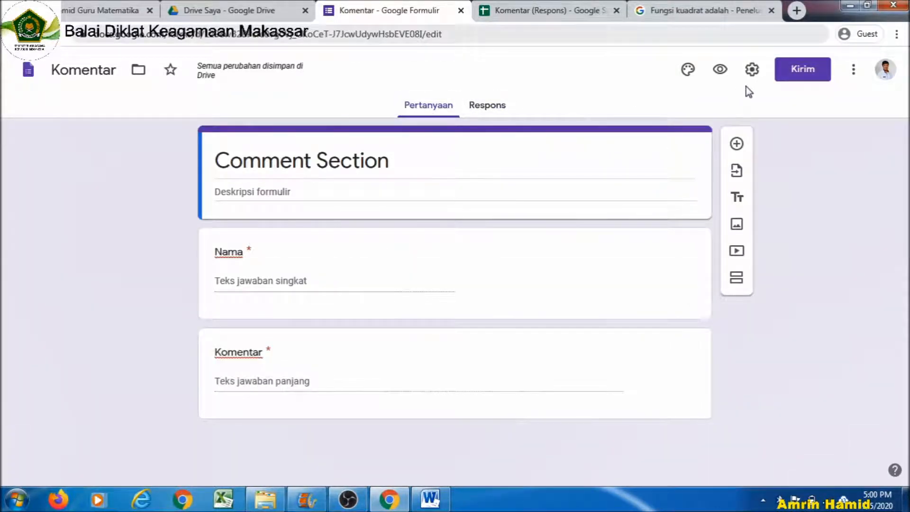
{"action": "left_click", "coordinate": [752, 70]}
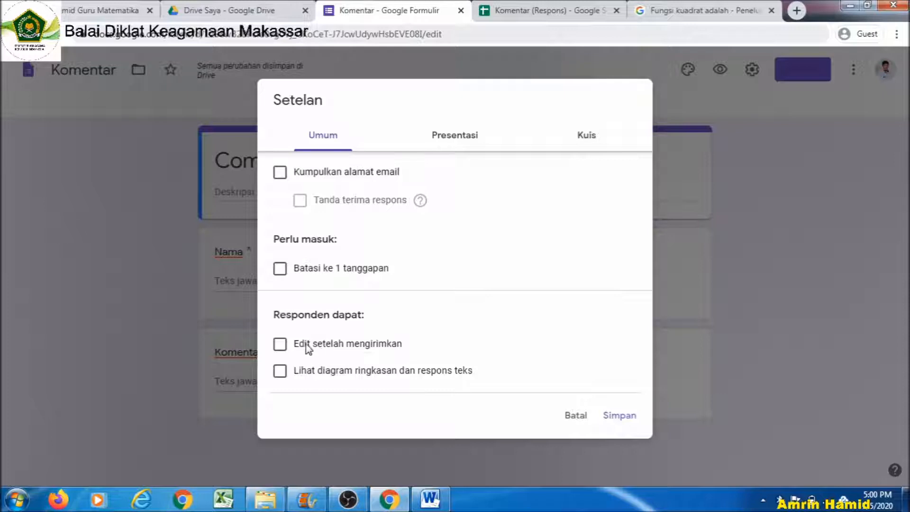
{"action": "left_click", "coordinate": [280, 345]}
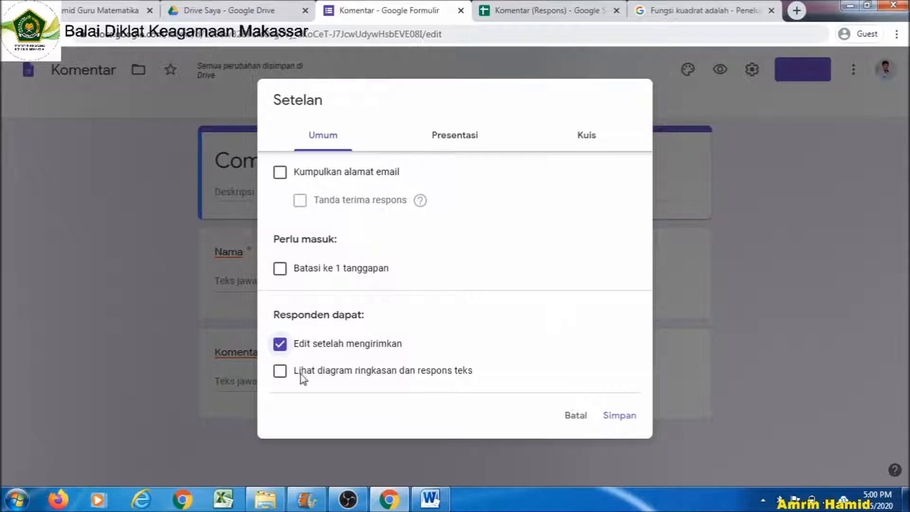
{"action": "left_click", "coordinate": [621, 418]}
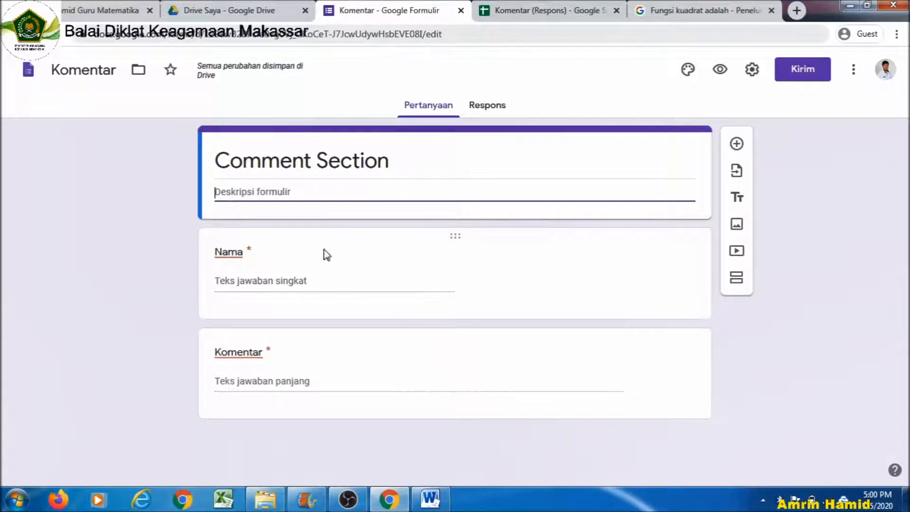
{"action": "left_click", "coordinate": [289, 256]}
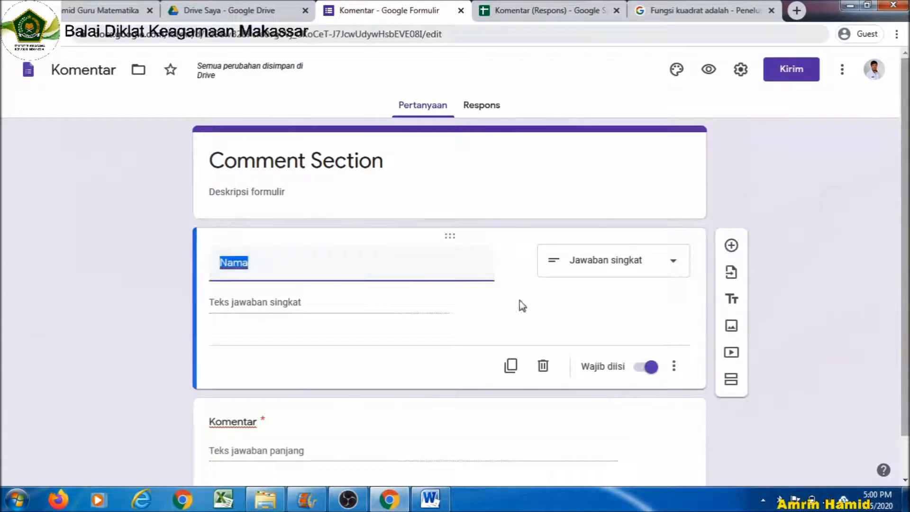
{"action": "left_click", "coordinate": [596, 428]}
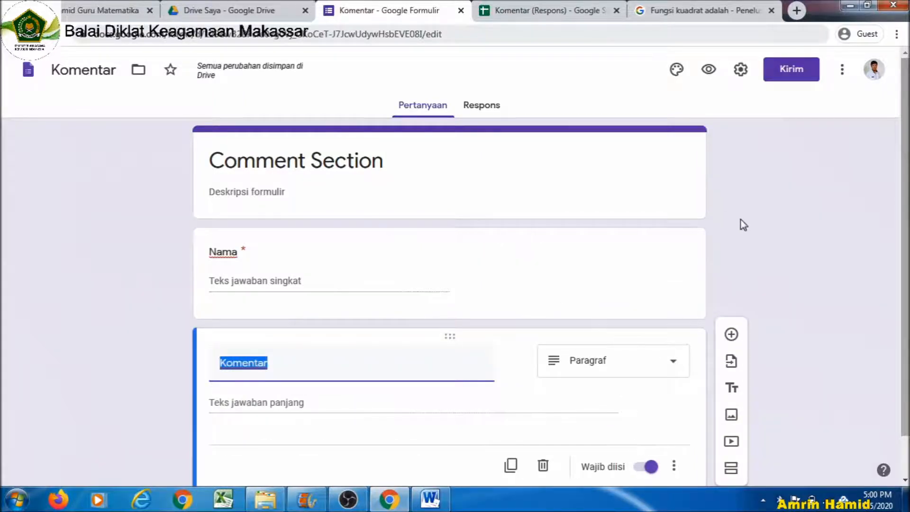
{"action": "left_click", "coordinate": [752, 225]}
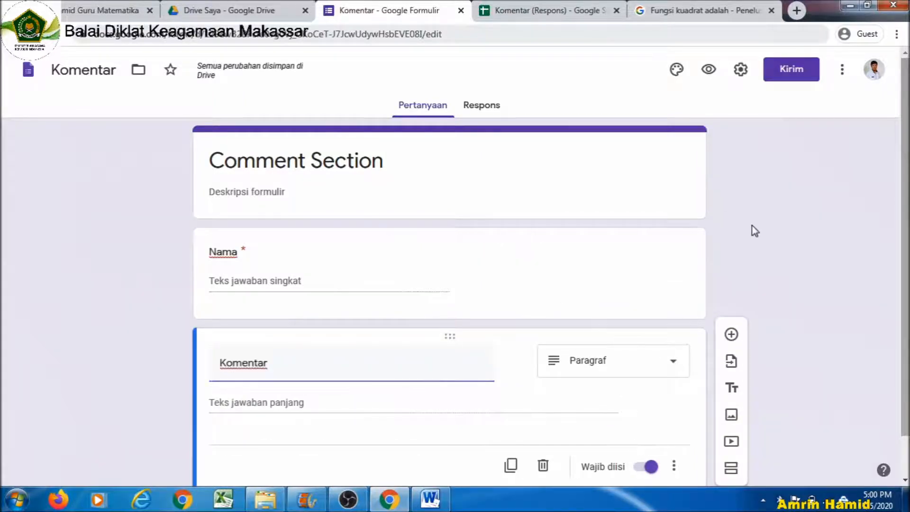
Return to the Google Sites page and preview it down to the comment section.
{"action": "left_click", "coordinate": [121, 17]}
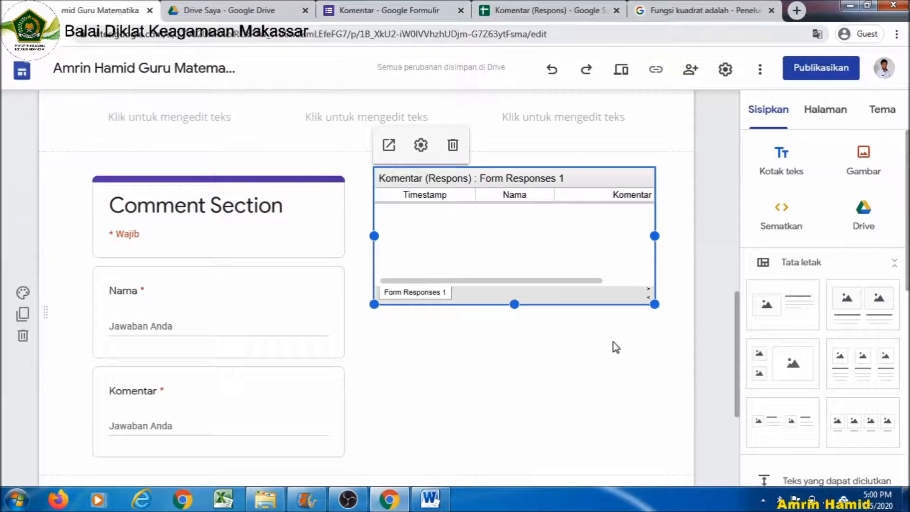
{"action": "left_click", "coordinate": [620, 367]}
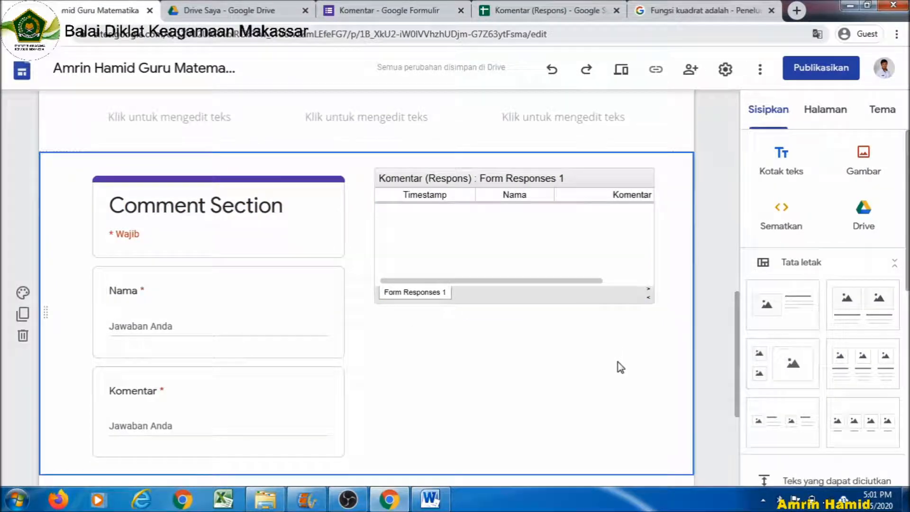
{"action": "left_click", "coordinate": [625, 71]}
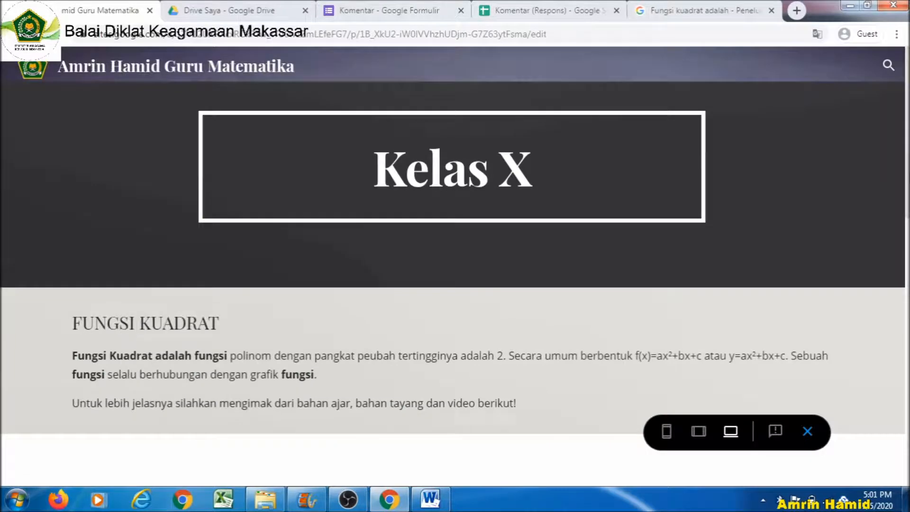
{"action": "scroll", "coordinate": [455, 265], "scroll_direction": "down", "scroll_amount": 8}
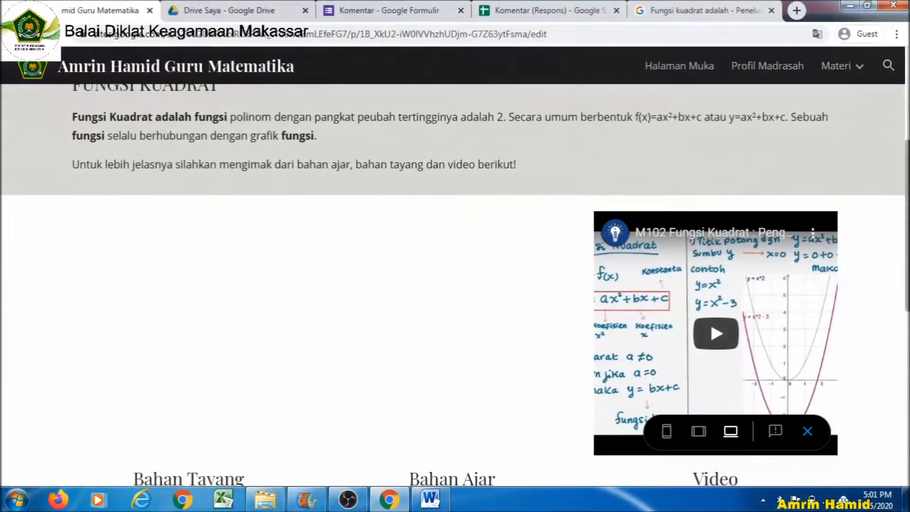
{"action": "scroll", "coordinate": [455, 266], "scroll_direction": "down", "scroll_amount": 6}
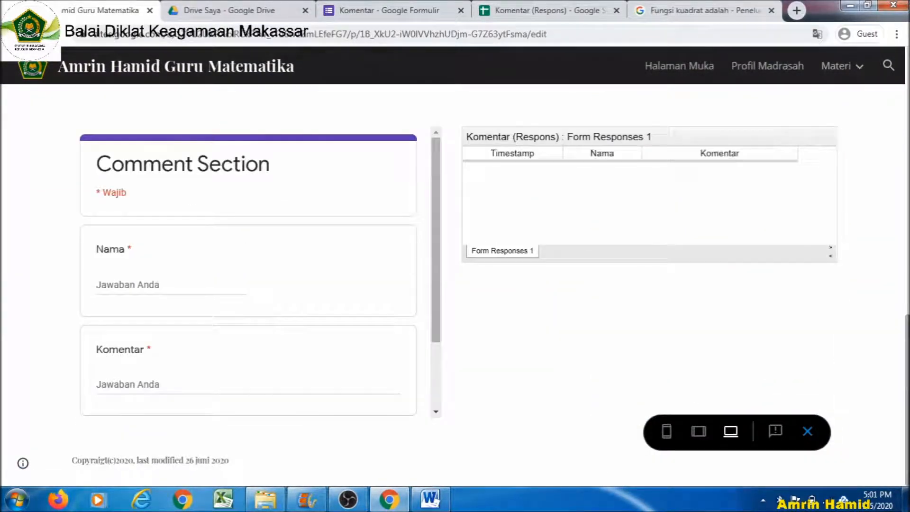
Submit a test response in the previewed form with a first name and the comment "Makasih Banyak Pak atas ilmunya".
{"action": "left_click", "coordinate": [184, 287]}
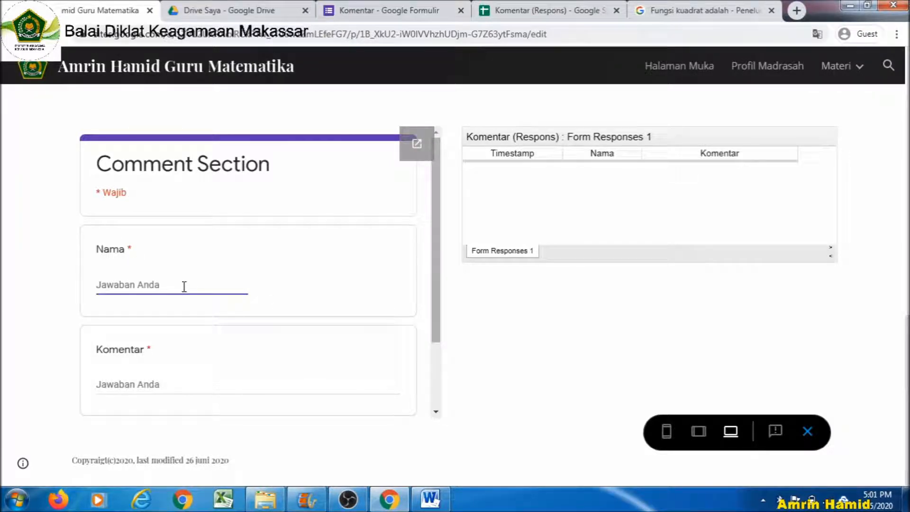
{"action": "type", "text": "Rudi"}
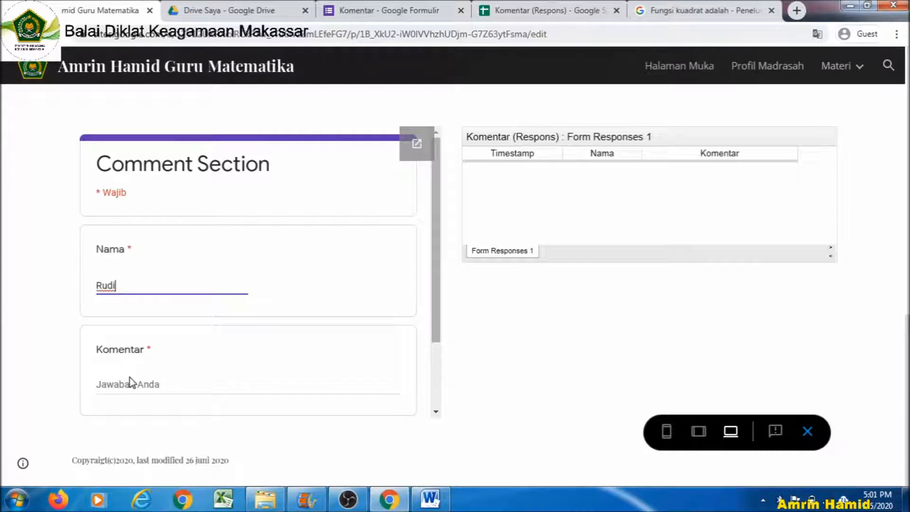
{"action": "left_click", "coordinate": [135, 381]}
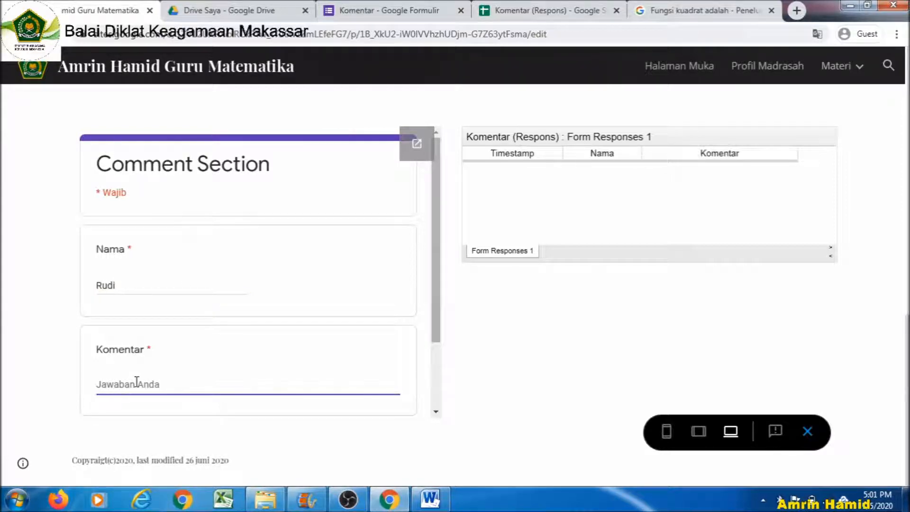
{"action": "type", "text": "Makasih Banyak Pak a"}
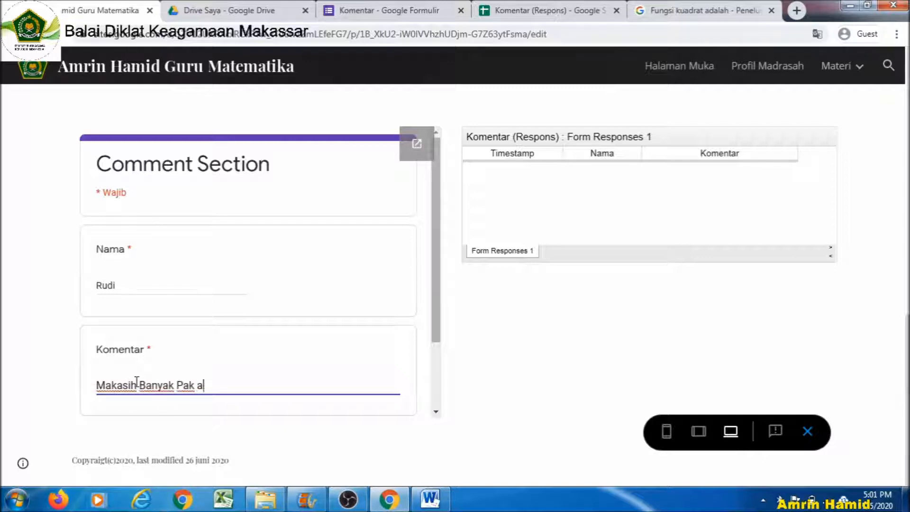
{"action": "type", "text": "tas ilmunya"}
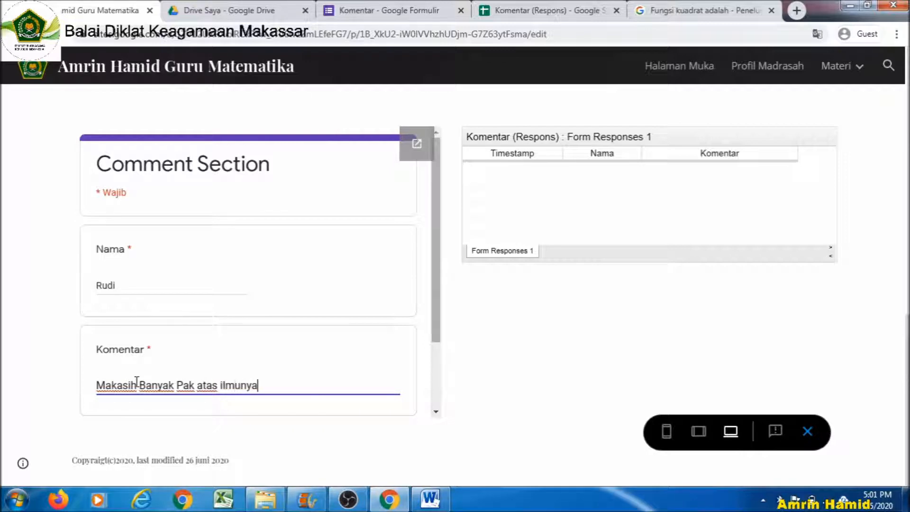
{"action": "left_click_drag", "start_coordinate": [439, 313], "coordinate": [432, 380]}
{"action": "left_click", "coordinate": [122, 346]}
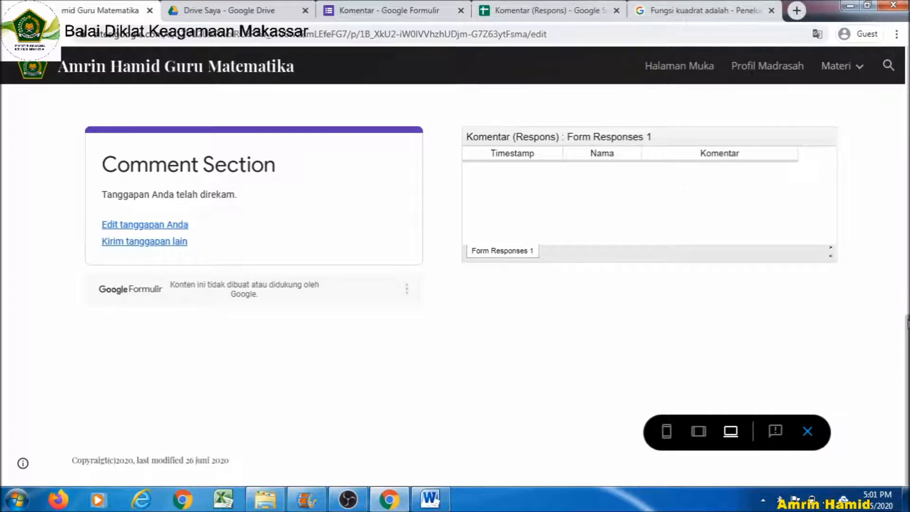
Leave the preview and check the embedded response spreadsheet on the page for the submitted comment.
{"action": "scroll", "coordinate": [655, 279], "scroll_direction": "up", "scroll_amount": 2}
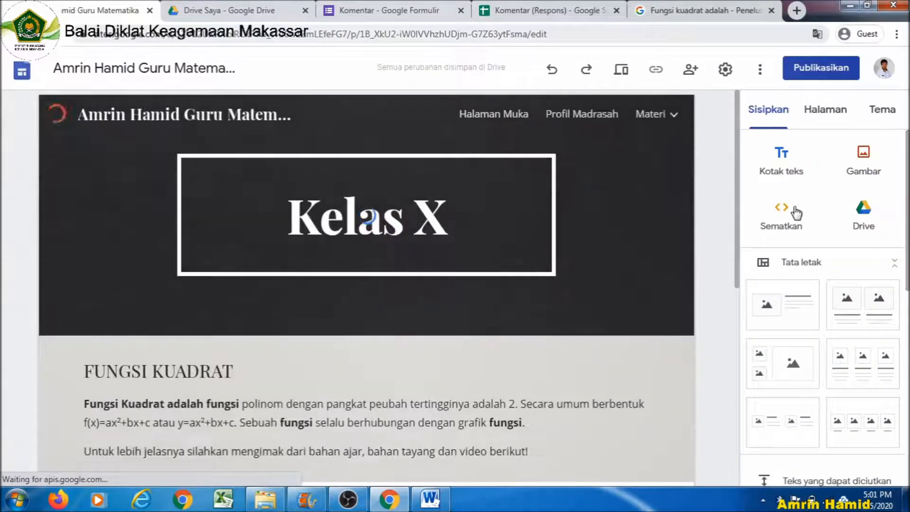
{"action": "left_click_drag", "start_coordinate": [735, 196], "coordinate": [721, 349]}
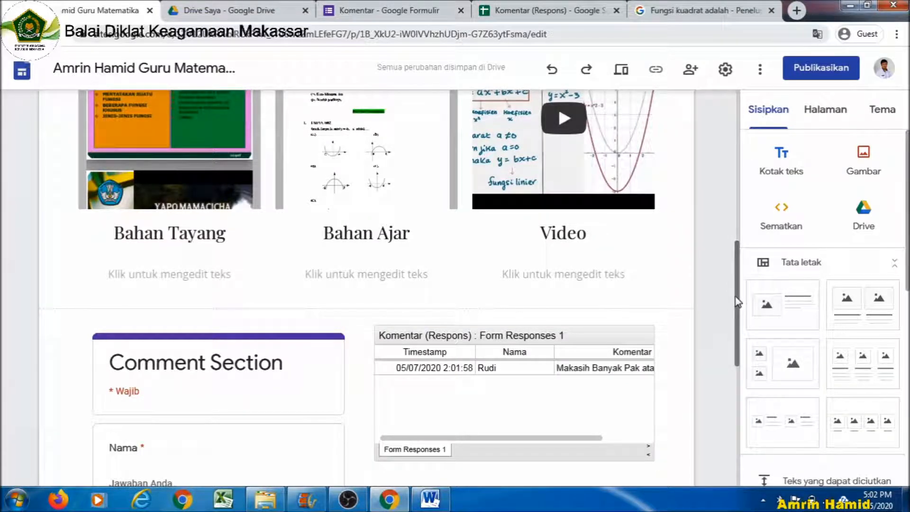
{"action": "left_click_drag", "start_coordinate": [737, 302], "coordinate": [734, 340]}
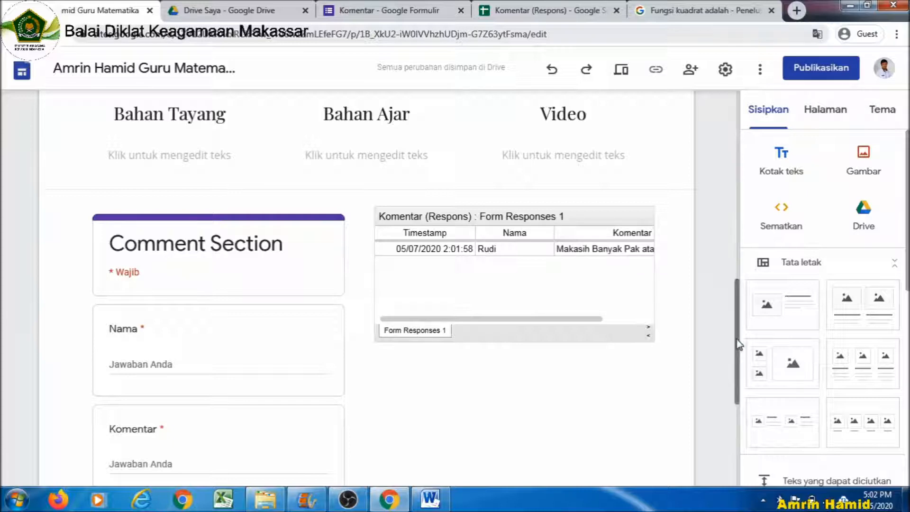
{"action": "left_click_drag", "start_coordinate": [737, 341], "coordinate": [732, 307]}
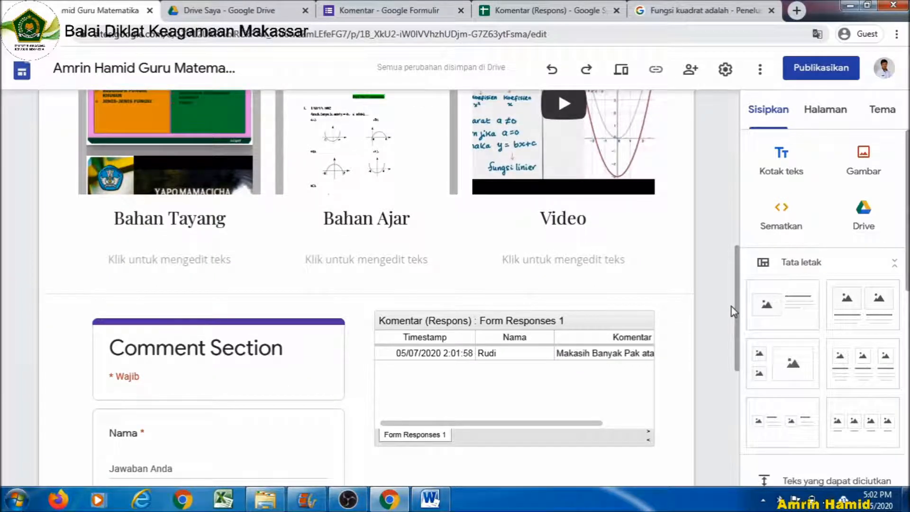
{"action": "left_click_drag", "start_coordinate": [734, 308], "coordinate": [733, 254]}
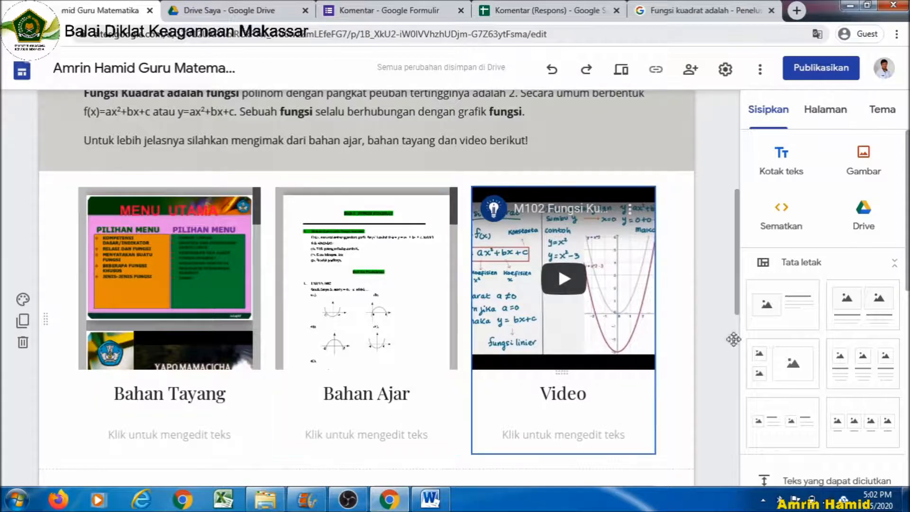
{"action": "left_click_drag", "start_coordinate": [733, 283], "coordinate": [737, 361]}
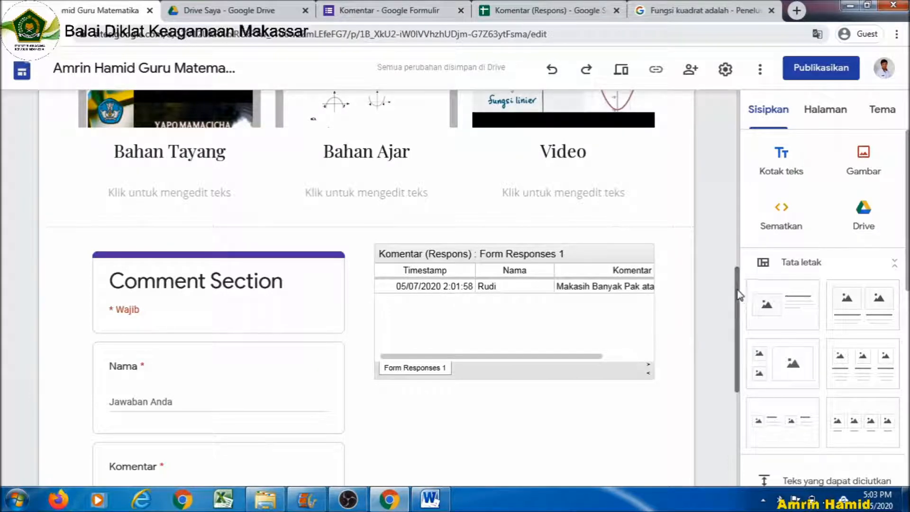
{"action": "left_click_drag", "start_coordinate": [740, 292], "coordinate": [732, 243]}
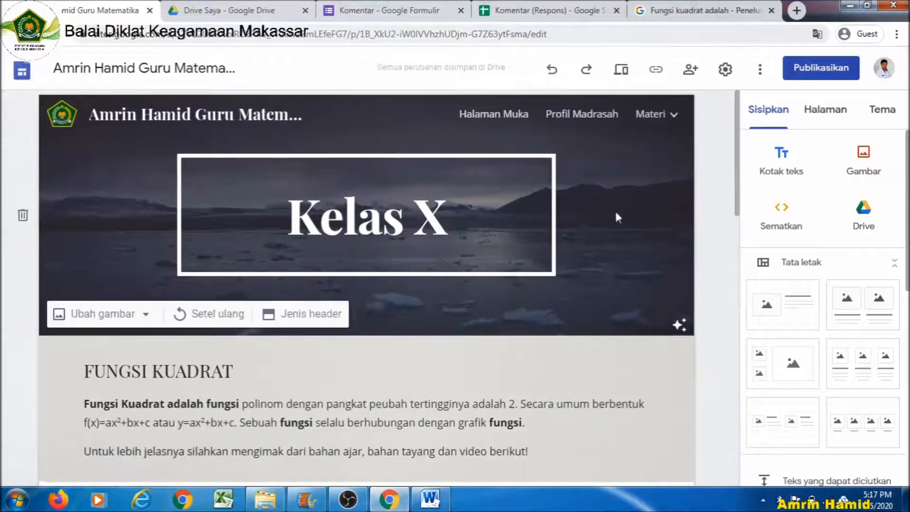
{"action": "mouse_move", "coordinate": [738, 138]}
{"action": "left_mouse_down"}
{"action": "mouse_move", "coordinate": [737, 199]}
{"action": "mouse_move", "coordinate": [733, 133]}
{"action": "left_mouse_up"}
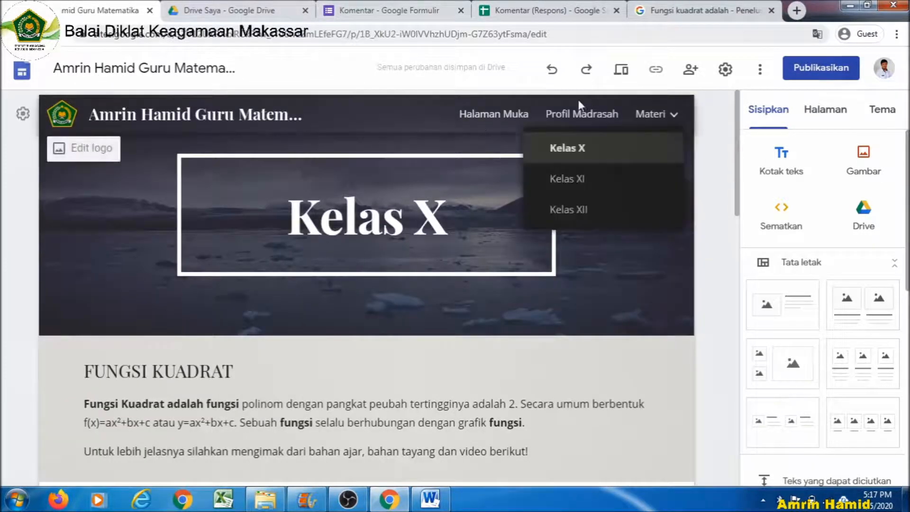
Open Halaman Muka, follow its Kelas X link in the site preview and look over the Fungsi Kuadrat materials there.
{"action": "left_click", "coordinate": [480, 114]}
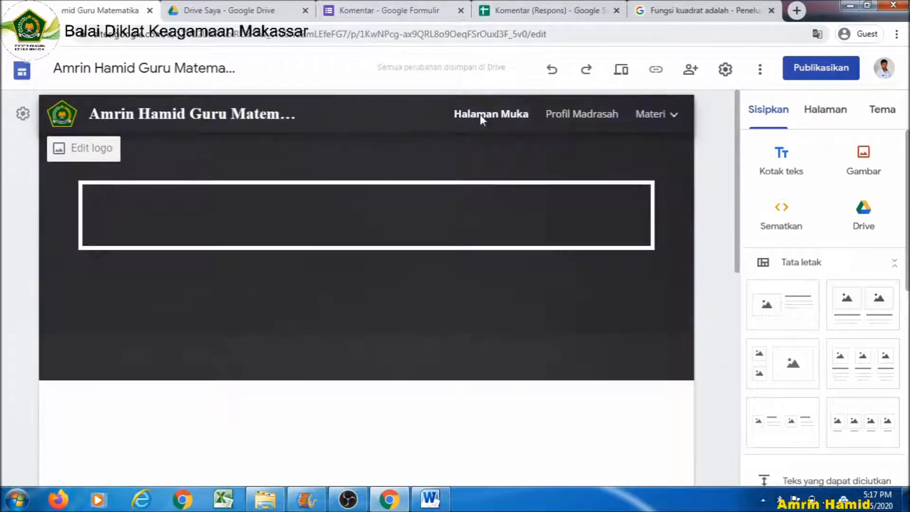
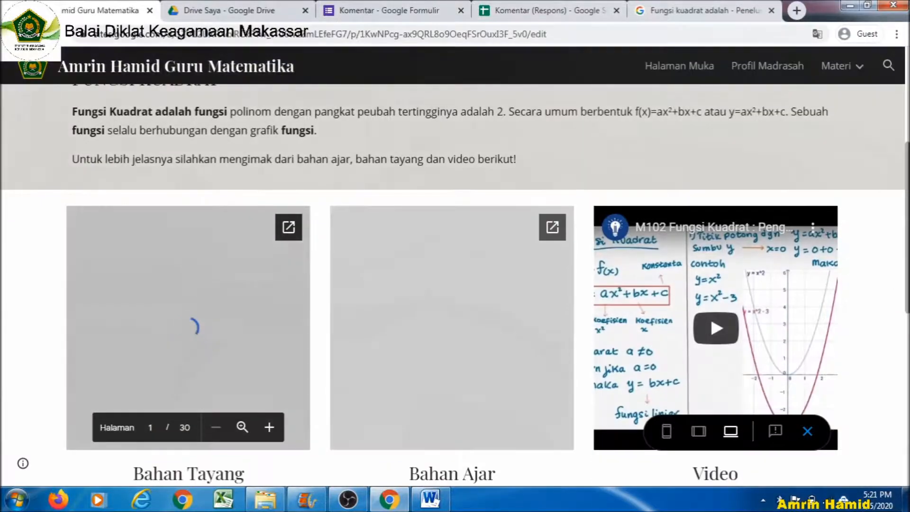
{"action": "scroll", "coordinate": [455, 265], "scroll_direction": "up", "scroll_amount": 8}
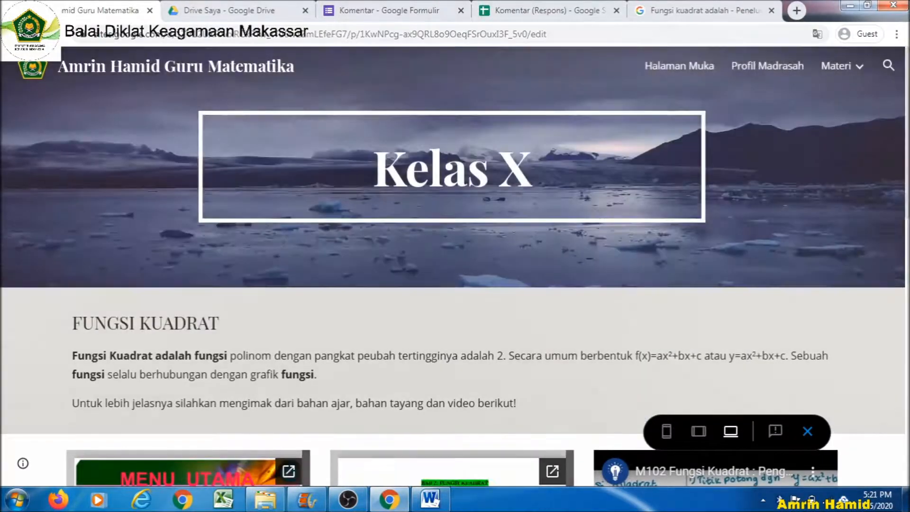
{"action": "left_click", "coordinate": [13, 34]}
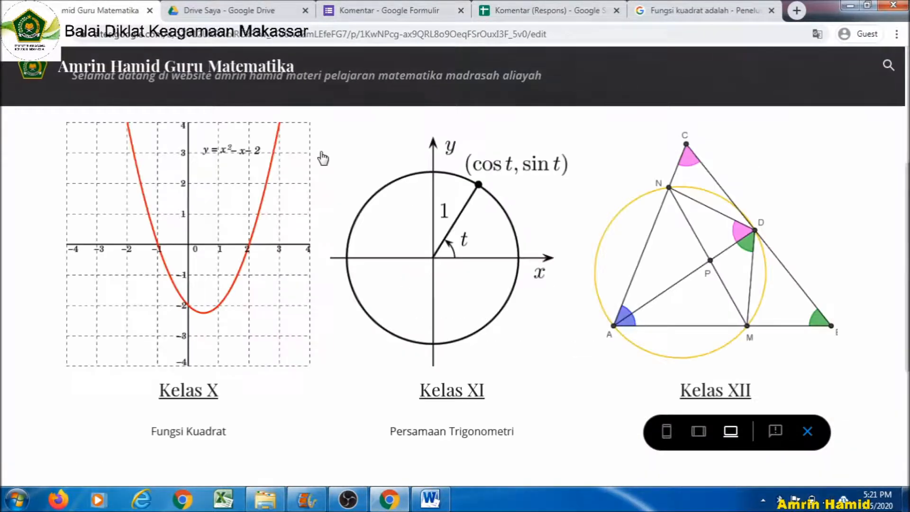
{"action": "left_click", "coordinate": [166, 215]}
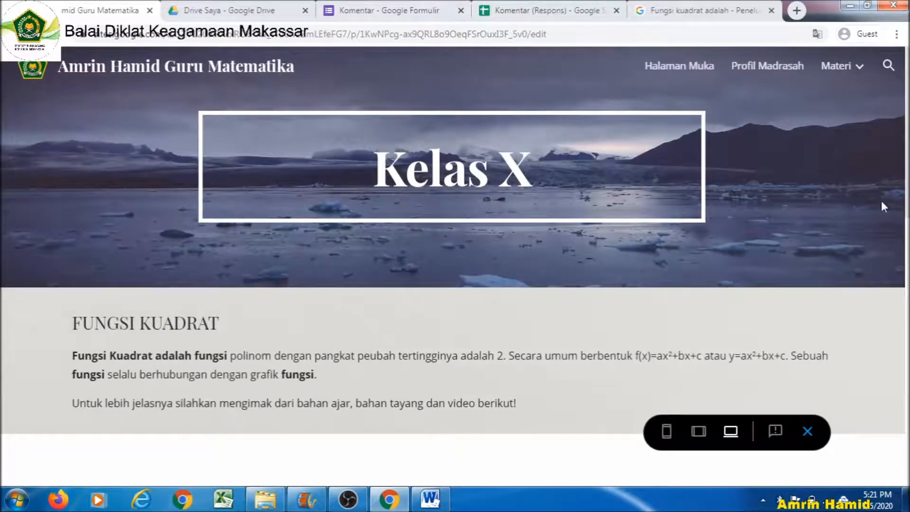
{"action": "scroll", "coordinate": [881, 200], "scroll_direction": "down", "scroll_amount": 5}
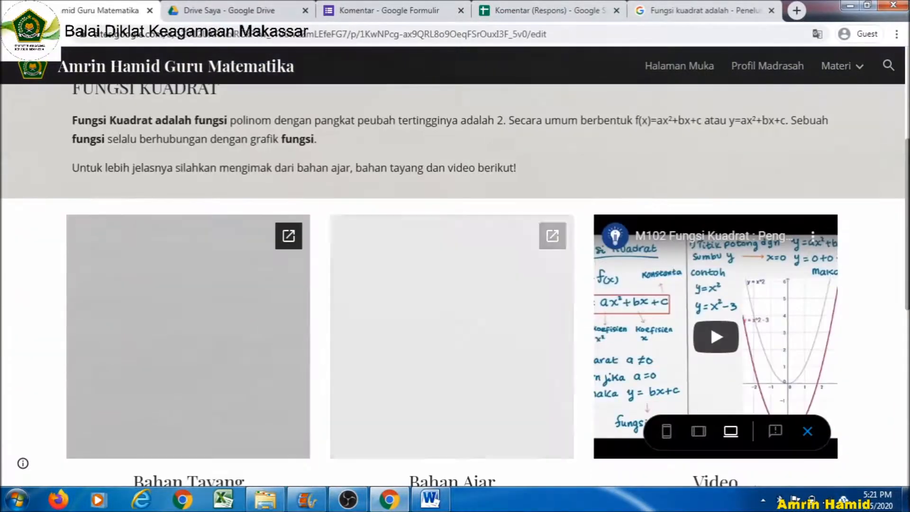
{"action": "scroll", "coordinate": [455, 284], "scroll_direction": "down", "scroll_amount": 3}
{"action": "left_click_drag", "start_coordinate": [908, 271], "coordinate": [898, 91]}
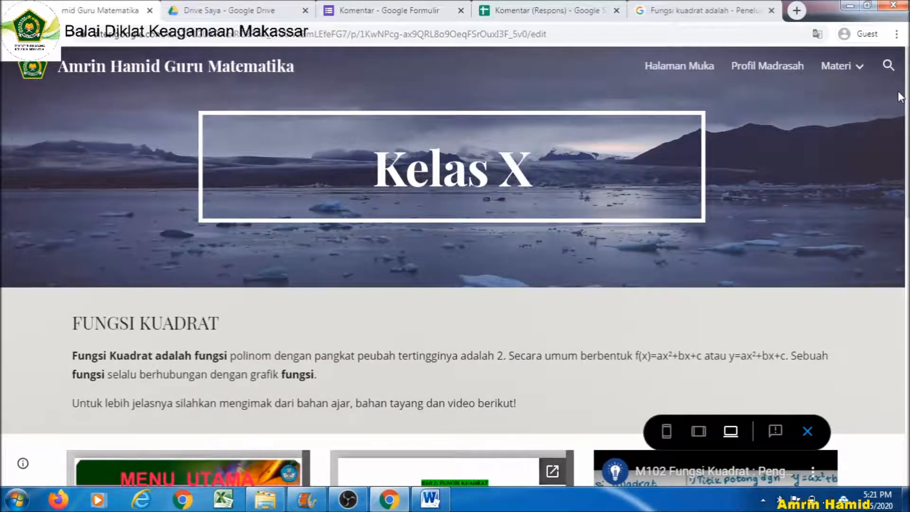
Leave the preview and publish the site under a web address combining the teacher's name with guru-matematika.
{"action": "left_click", "coordinate": [807, 432]}
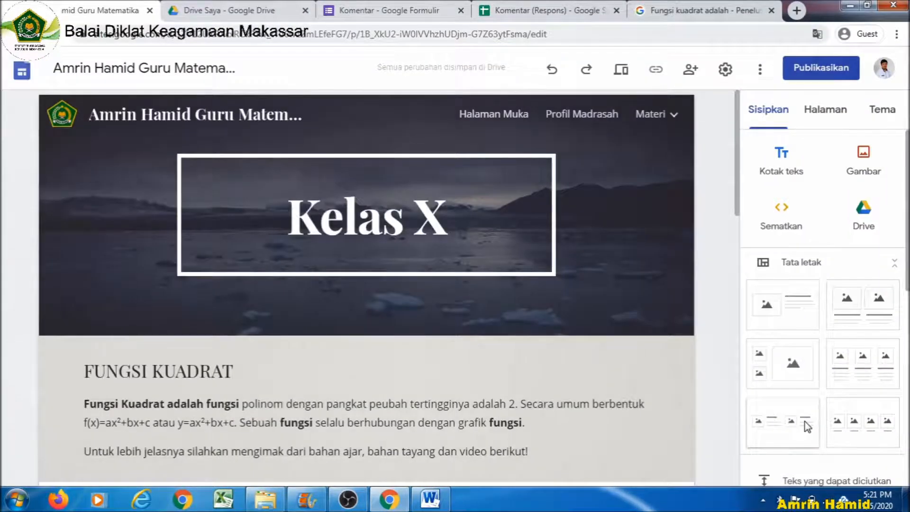
{"action": "left_click", "coordinate": [806, 72]}
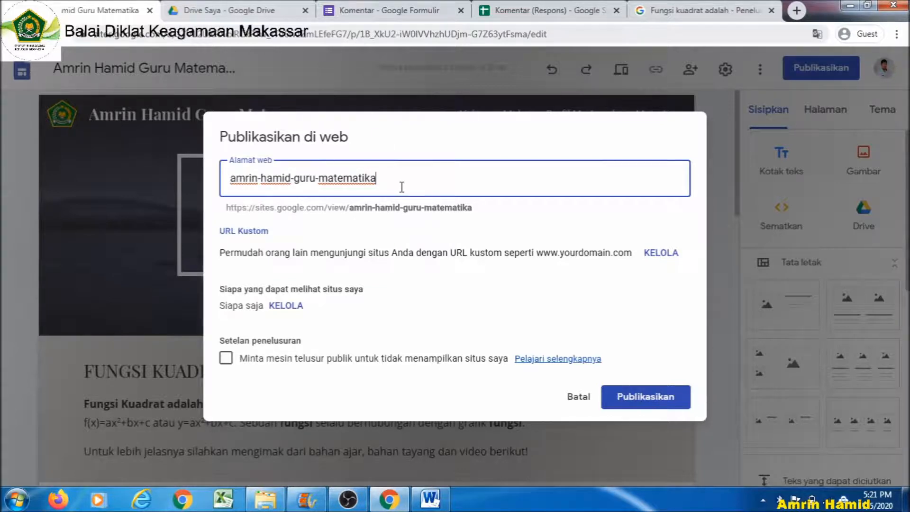
{"action": "left_click_drag", "start_coordinate": [403, 187], "coordinate": [227, 184]}
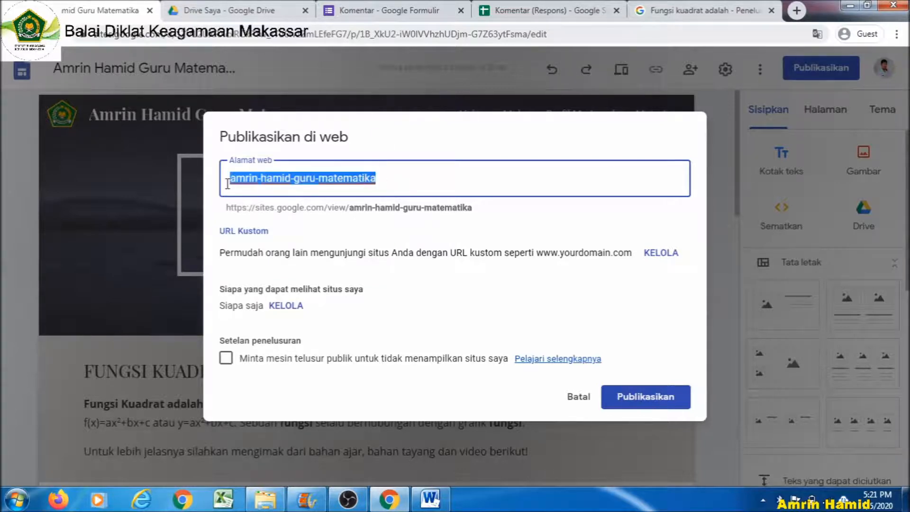
{"action": "left_click", "coordinate": [429, 179]}
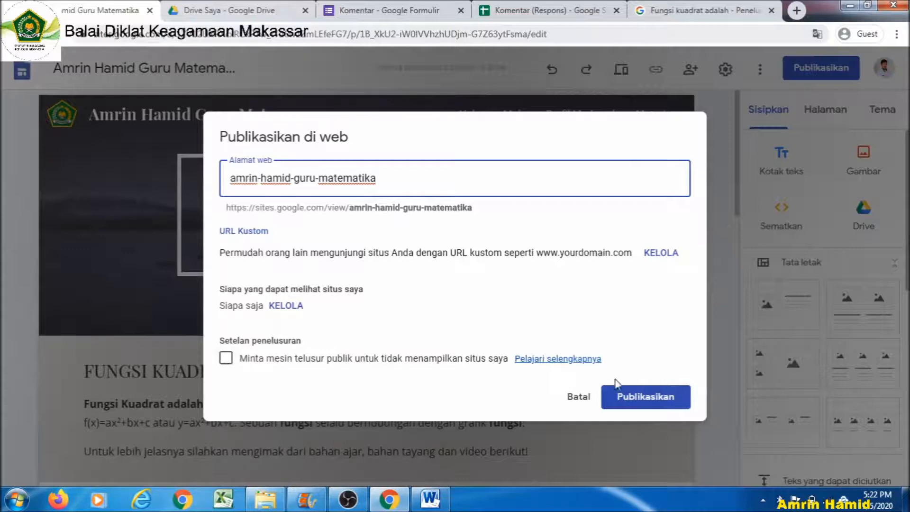
{"action": "left_click", "coordinate": [650, 398]}
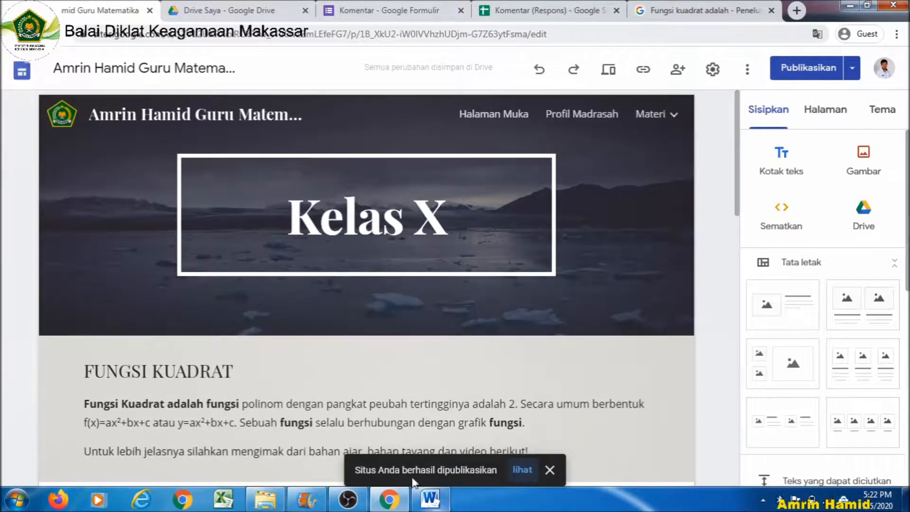
View the published site's Kelas X page down to its comment section.
{"action": "left_click", "coordinate": [522, 470]}
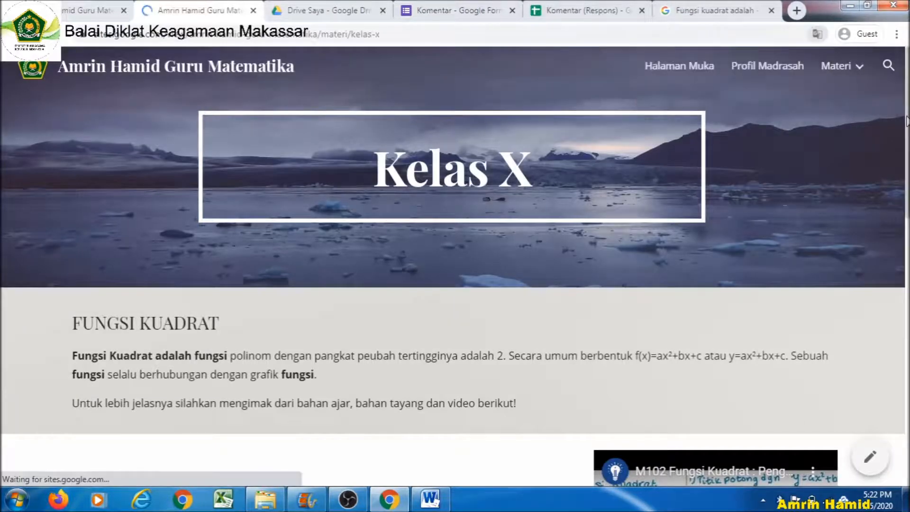
{"action": "scroll", "coordinate": [455, 265], "scroll_direction": "down", "scroll_amount": 10}
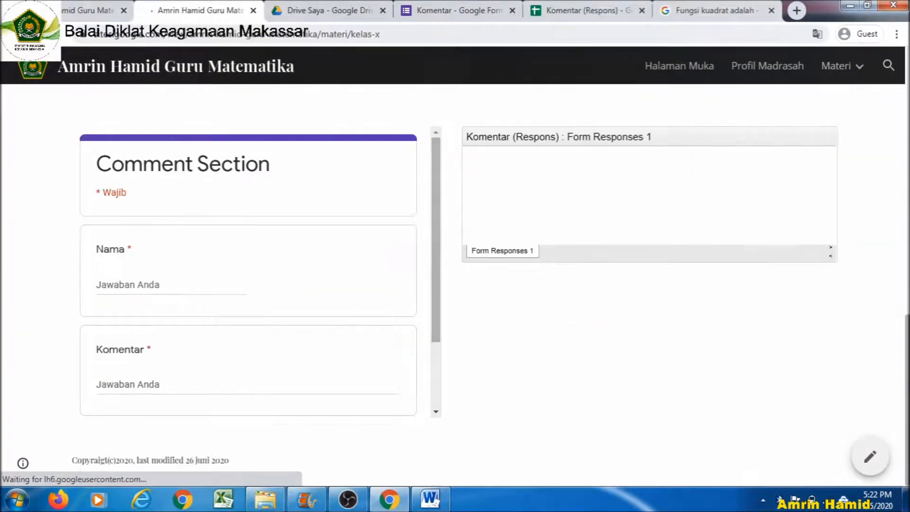
{"action": "left_click_drag", "start_coordinate": [906, 372], "coordinate": [904, 126]}
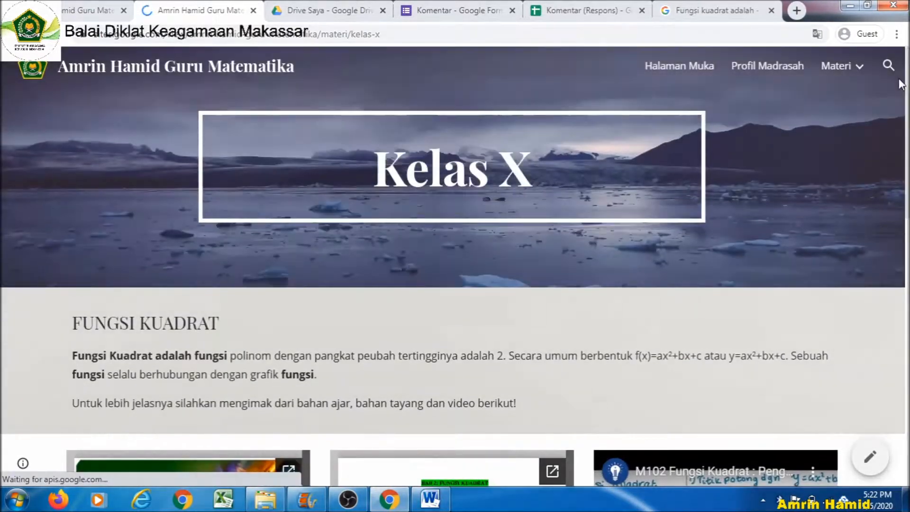
Check the published Halaman Muka page from the welcome banner to the class links, map and contact details.
{"action": "left_click", "coordinate": [678, 66]}
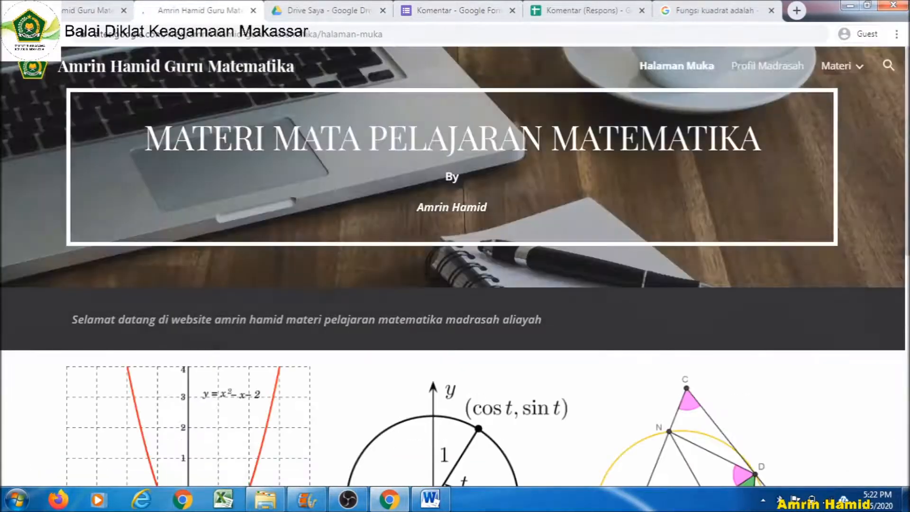
{"action": "scroll", "coordinate": [679, 72], "scroll_direction": "down", "scroll_amount": 4}
{"action": "scroll", "coordinate": [455, 284], "scroll_direction": "down", "scroll_amount": 6}
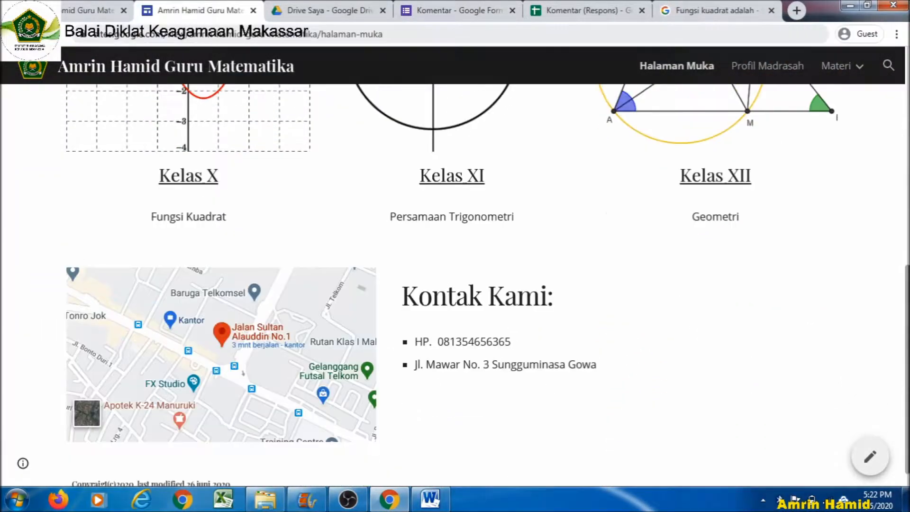
{"action": "scroll", "coordinate": [243, 349], "scroll_direction": "up", "scroll_amount": 6}
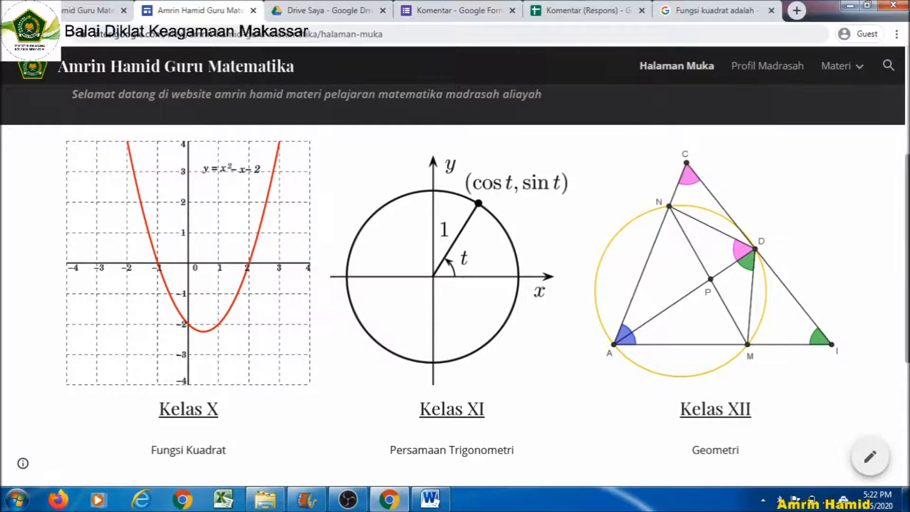
On the published Profil Madrasah page, dismiss the translation offer and test the embedded profile video by skipping to 1:50 and pausing it.
{"action": "scroll", "coordinate": [455, 285], "scroll_direction": "up", "scroll_amount": 4}
{"action": "left_click", "coordinate": [743, 69]}
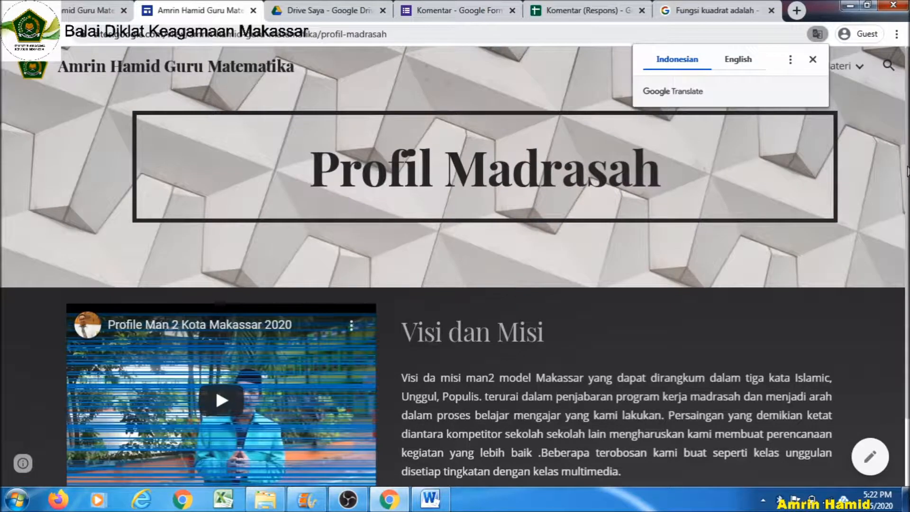
{"action": "left_click", "coordinate": [812, 59]}
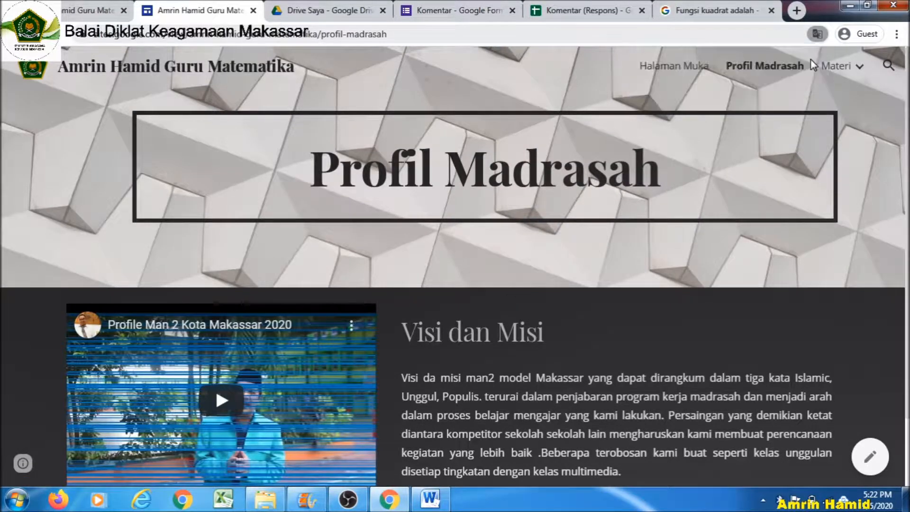
{"action": "left_click", "coordinate": [221, 401]}
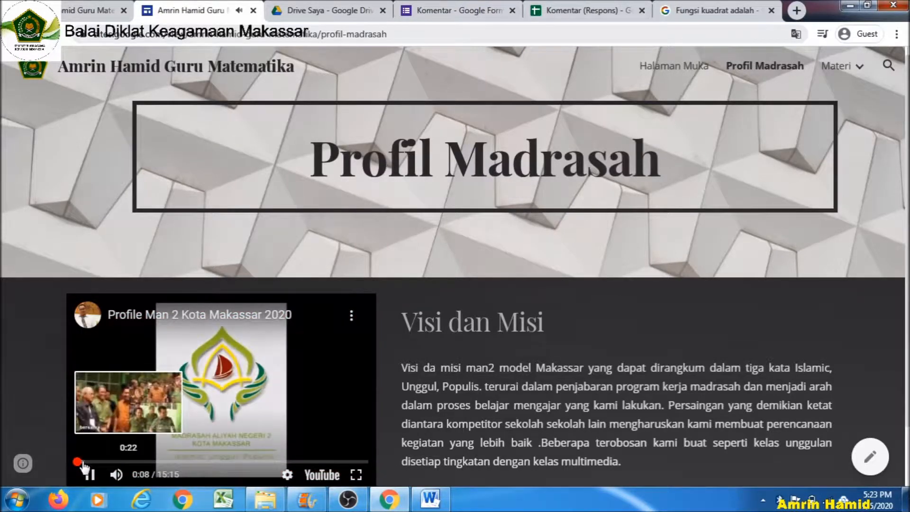
{"action": "left_click", "coordinate": [110, 462]}
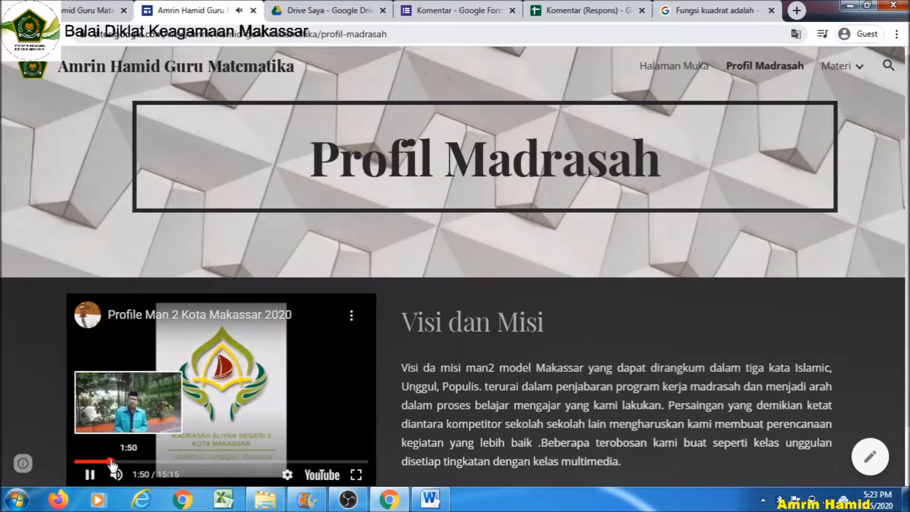
{"action": "left_click", "coordinate": [230, 462]}
{"action": "mouse_move", "coordinate": [425, 506]}
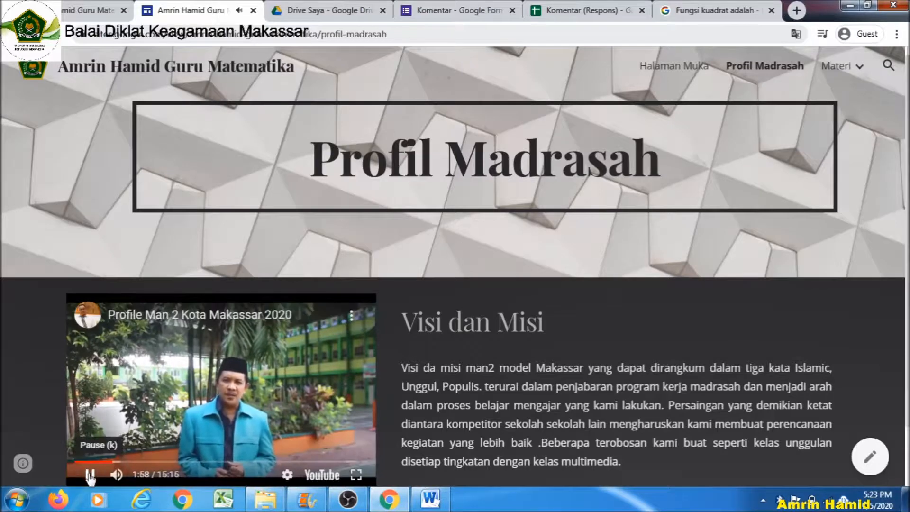
{"action": "left_click", "coordinate": [91, 475]}
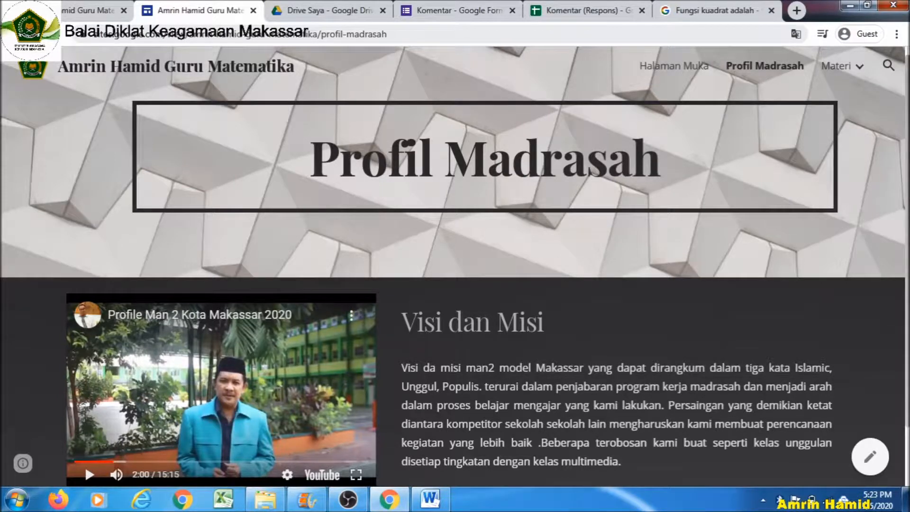
{"action": "scroll", "coordinate": [658, 484], "scroll_direction": "down", "scroll_amount": 2}
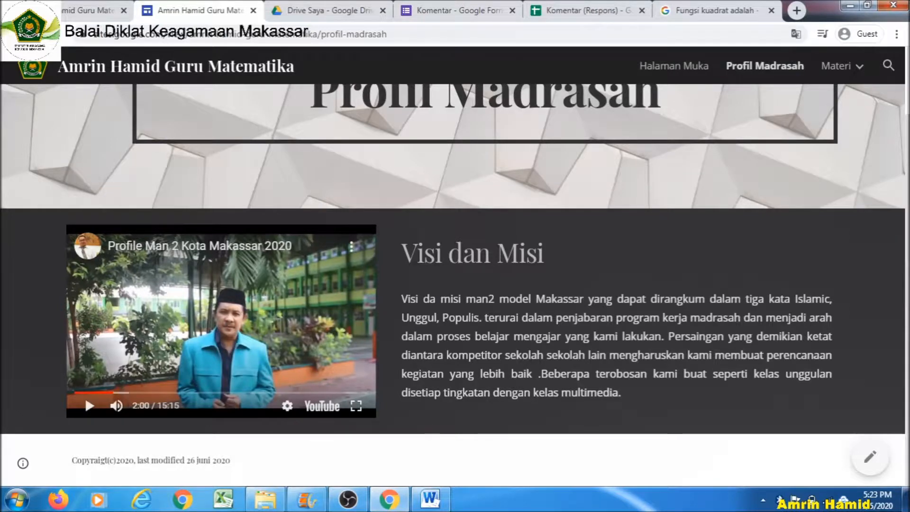
Visit the published Materi page and its Kelas X subpage, checking the embedded materials, comment form and response sheet.
{"action": "mouse_move", "coordinate": [843, 66]}
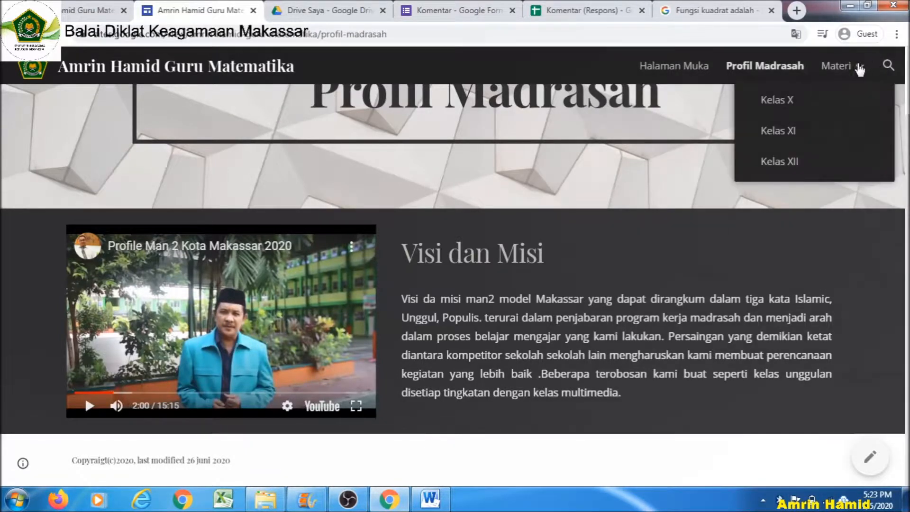
{"action": "left_click", "coordinate": [833, 74]}
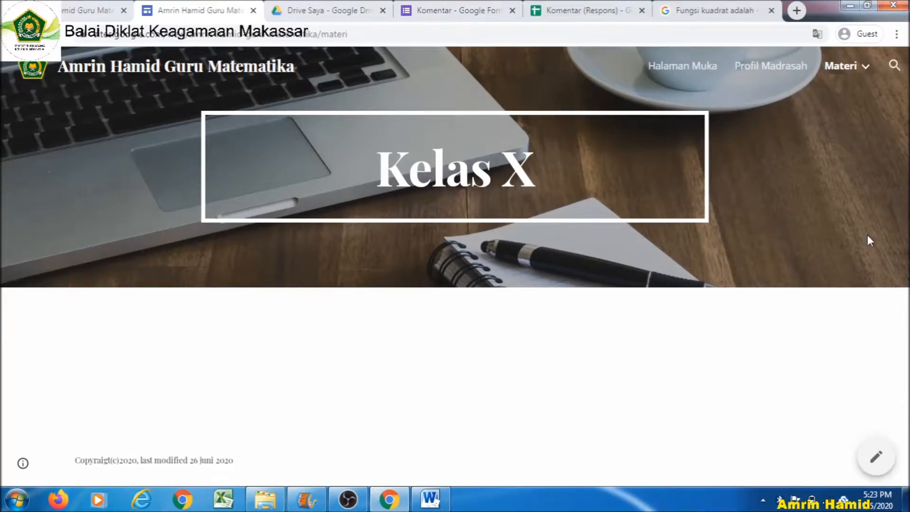
{"action": "mouse_move", "coordinate": [853, 66]}
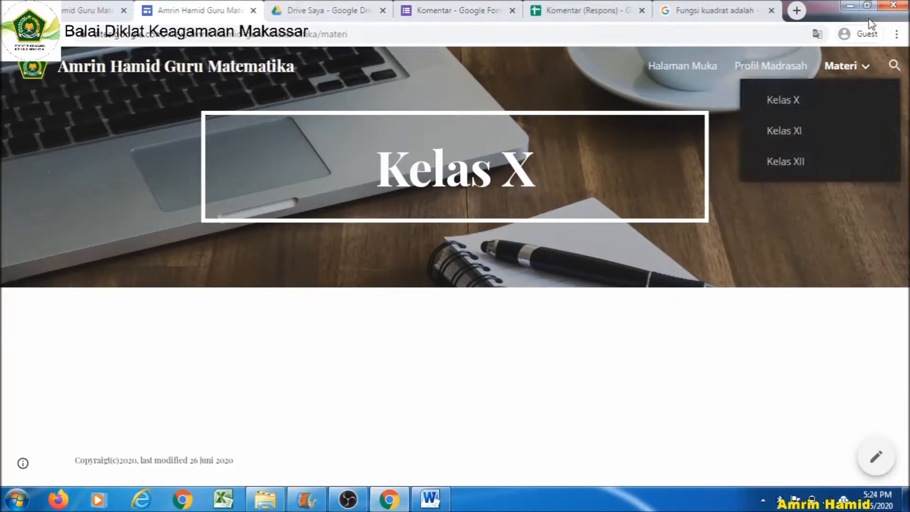
{"action": "left_click", "coordinate": [791, 102]}
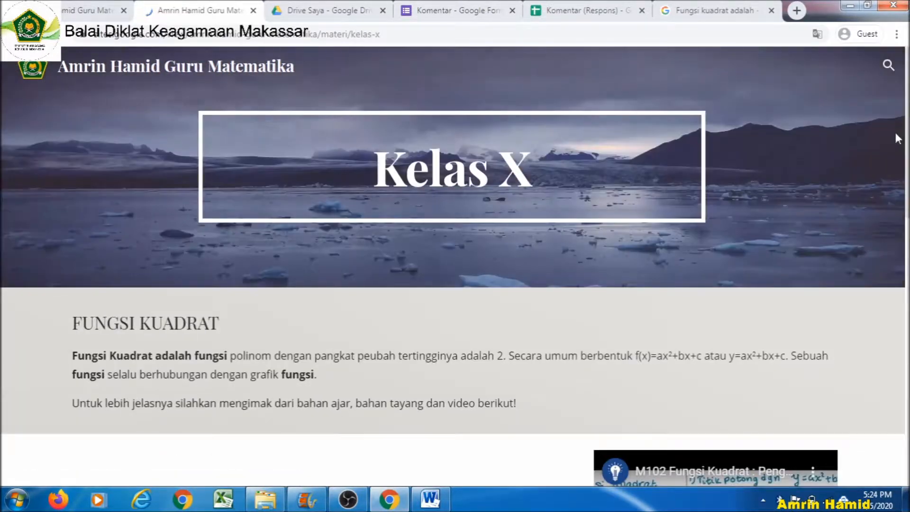
{"action": "scroll", "coordinate": [902, 319], "scroll_direction": "down", "scroll_amount": 6}
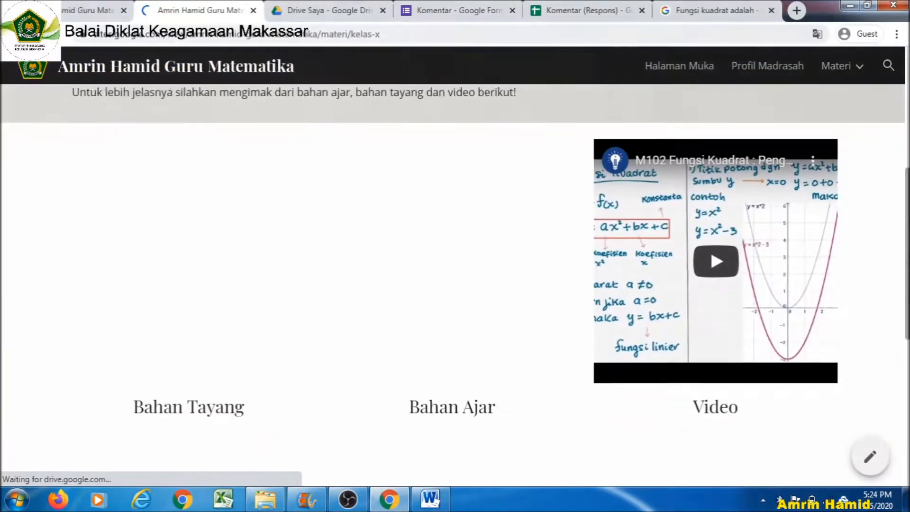
{"action": "scroll", "coordinate": [901, 314], "scroll_direction": "down", "scroll_amount": 1}
{"action": "scroll", "coordinate": [900, 312], "scroll_direction": "up", "scroll_amount": 1}
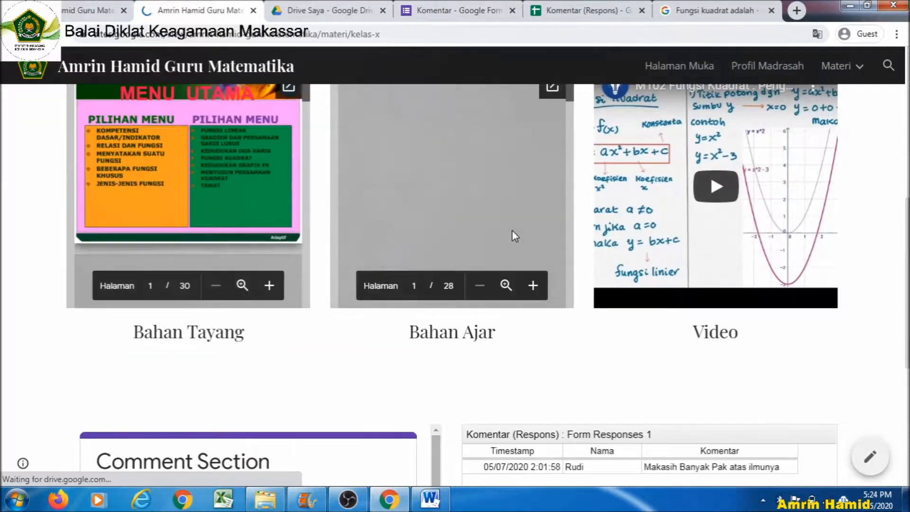
{"action": "scroll", "coordinate": [902, 313], "scroll_direction": "down", "scroll_amount": 6}
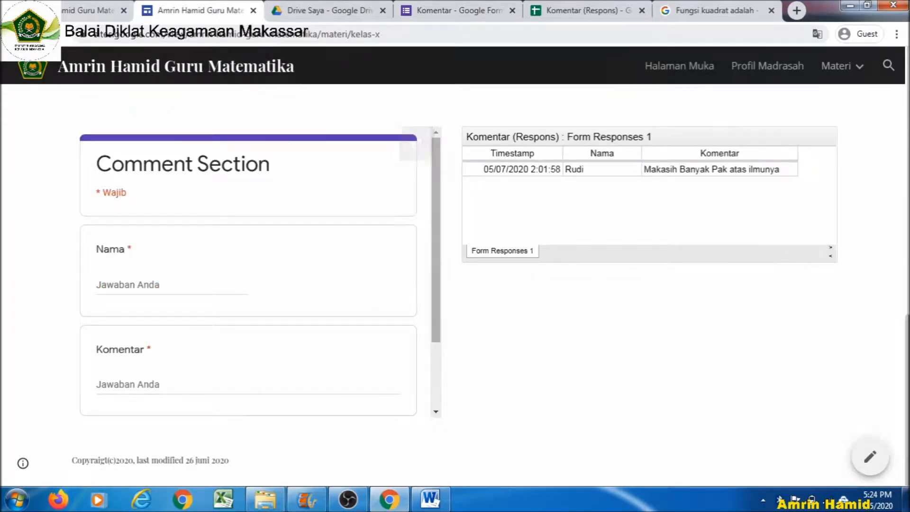
{"action": "scroll", "coordinate": [907, 376], "scroll_direction": "up", "scroll_amount": 6}
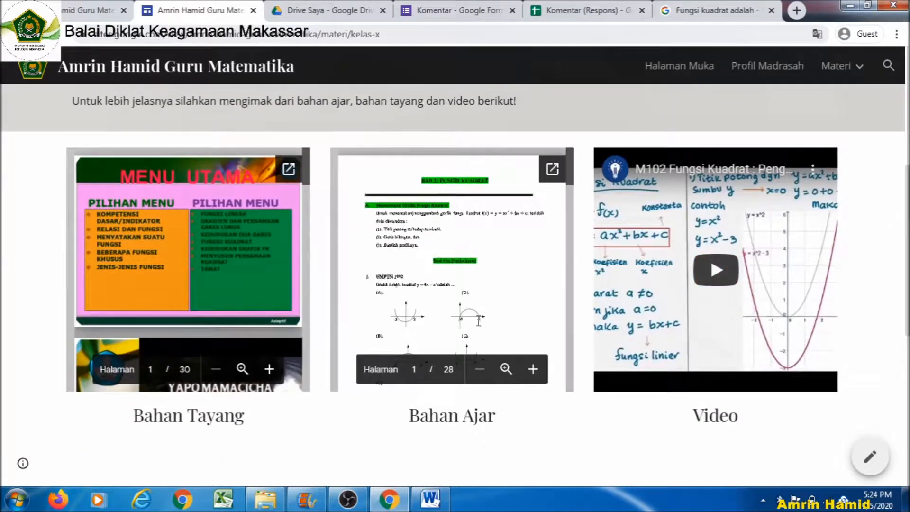
{"action": "left_click_drag", "start_coordinate": [907, 244], "coordinate": [907, 372]}
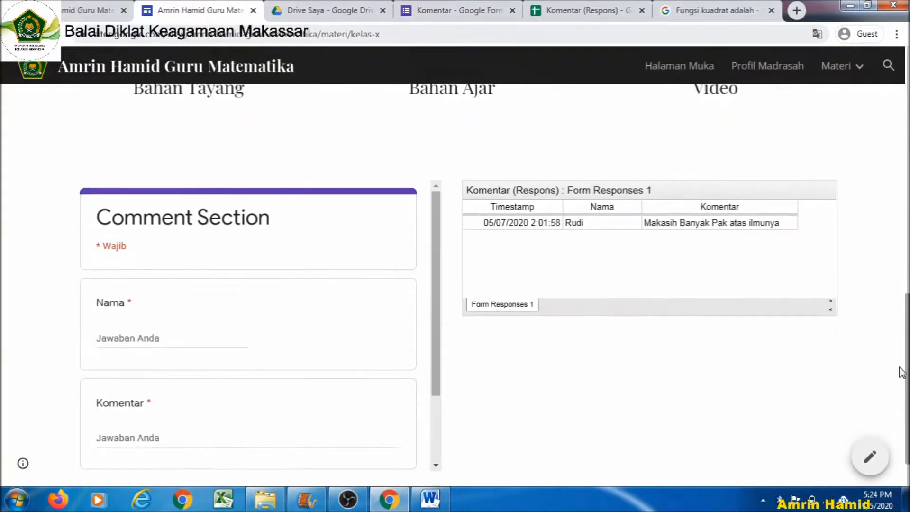